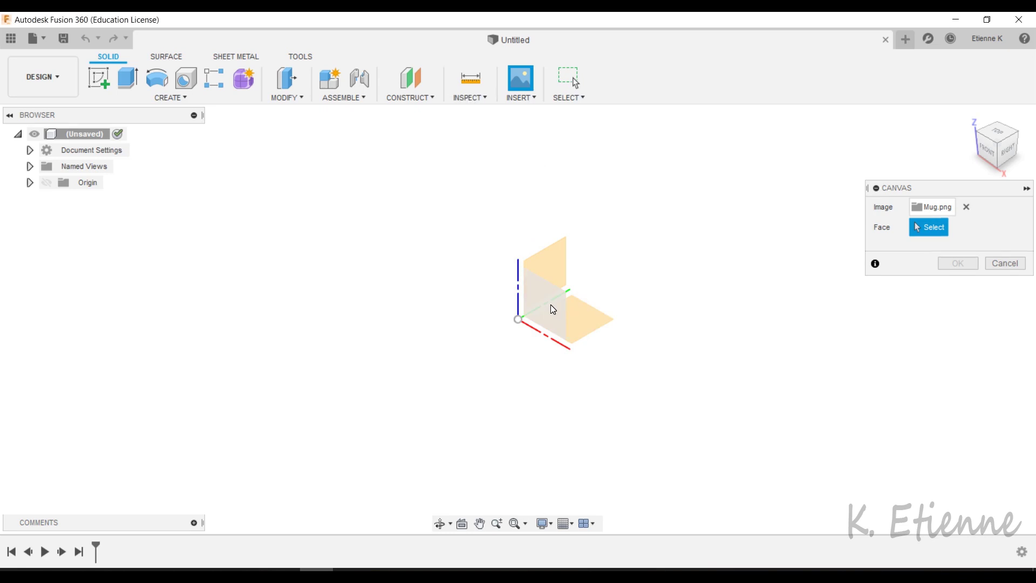
Place the Mug.png canvas on the XZ plane and flip it horizontally.
click(550, 304)
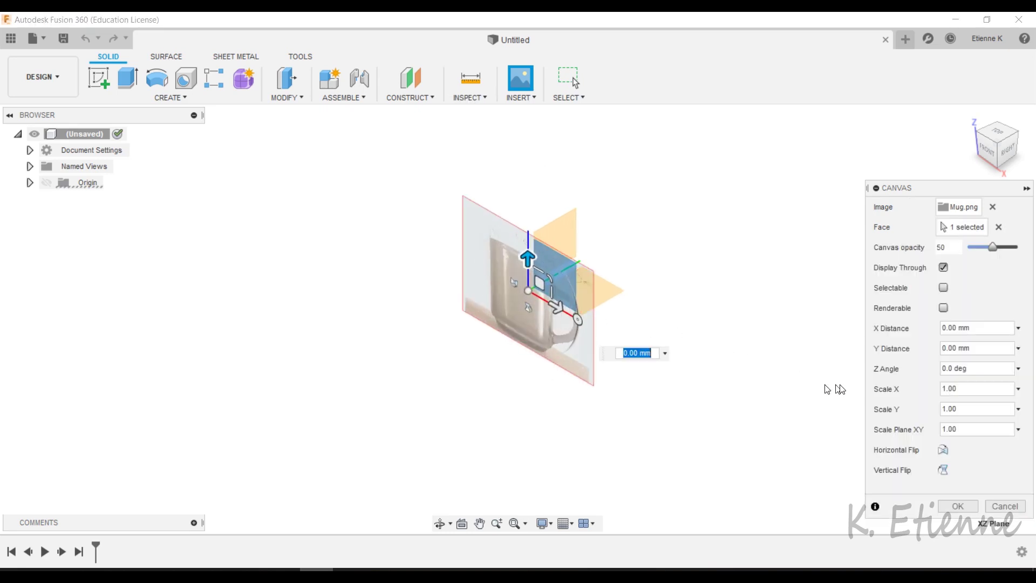
click(943, 450)
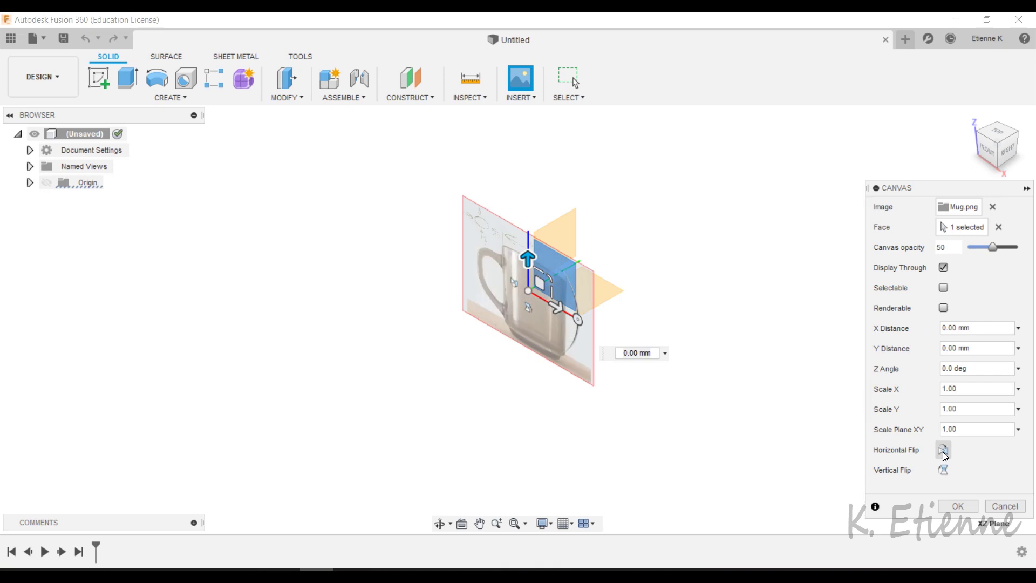
click(958, 506)
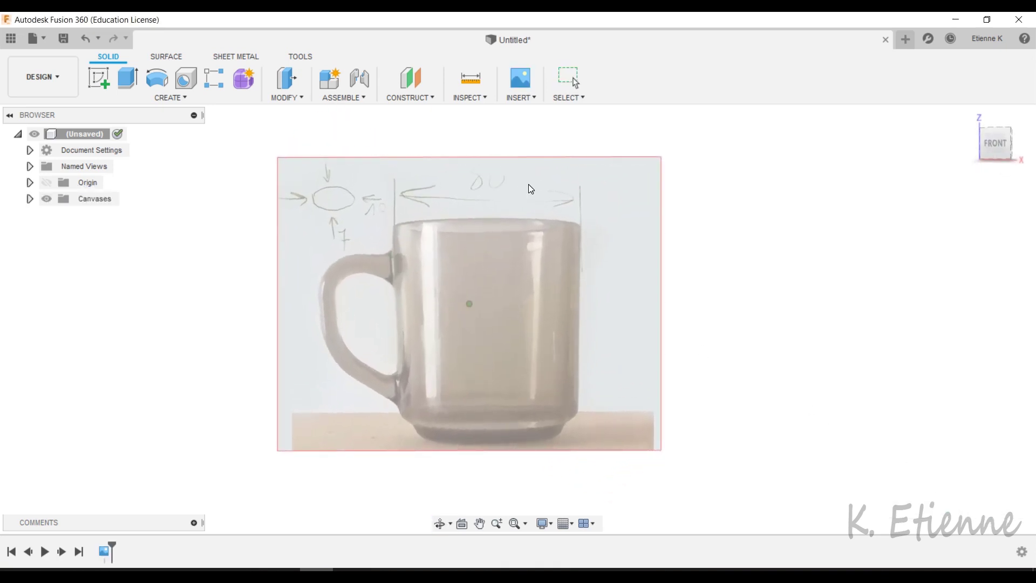
Calibrate the Mug canvas to 80 mm between the two vertical extension lines above the mug's rim.
click(31, 200)
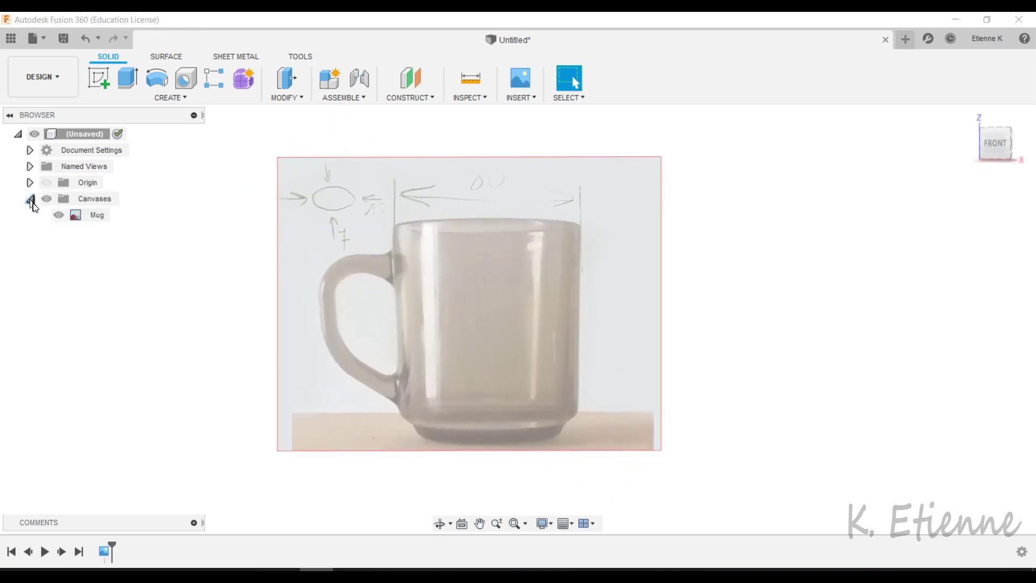
right_click(91, 215)
click(112, 260)
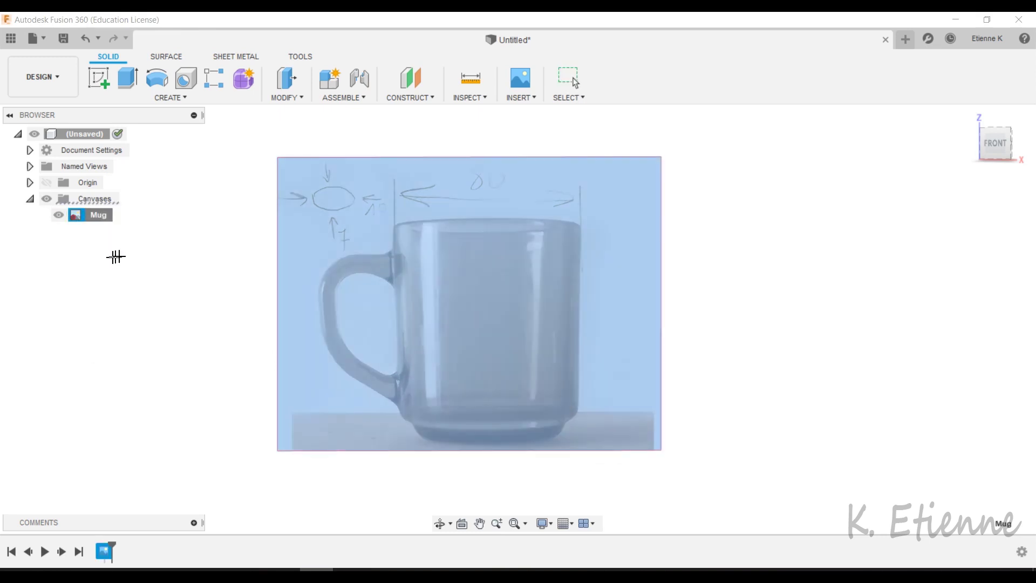
scroll(442, 173, up, 6)
scroll(462, 246, up, 1)
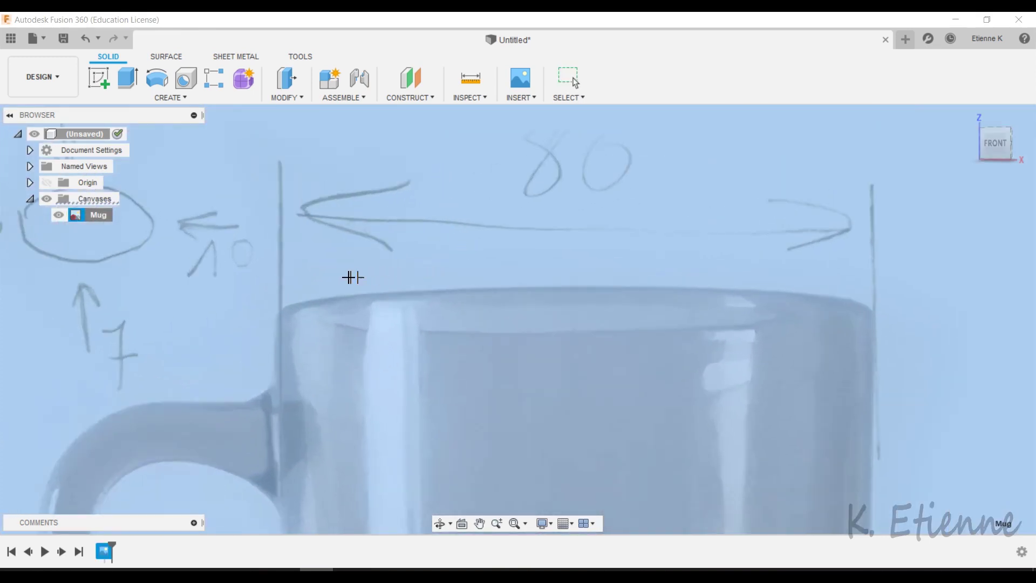
click(281, 264)
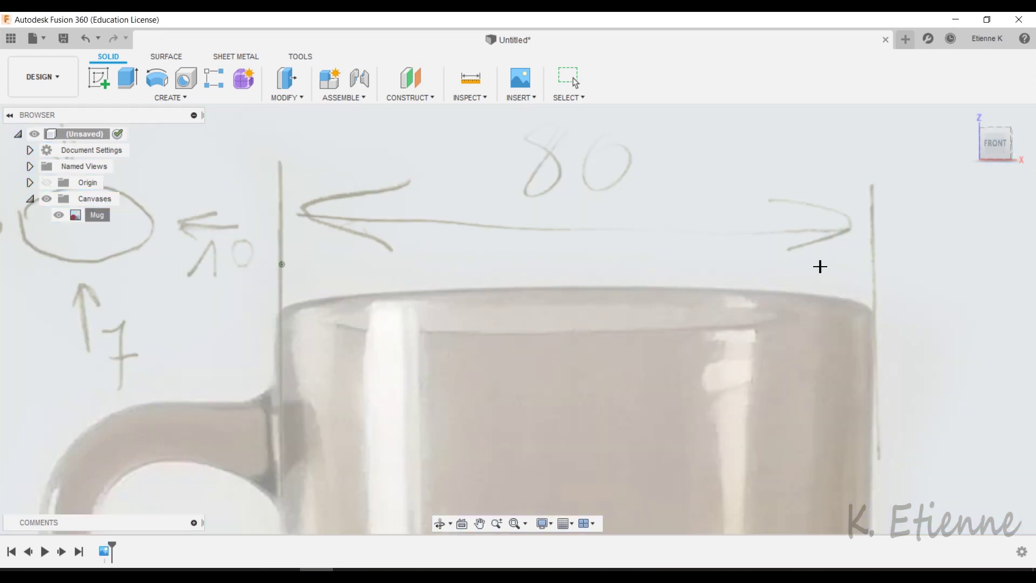
click(874, 270)
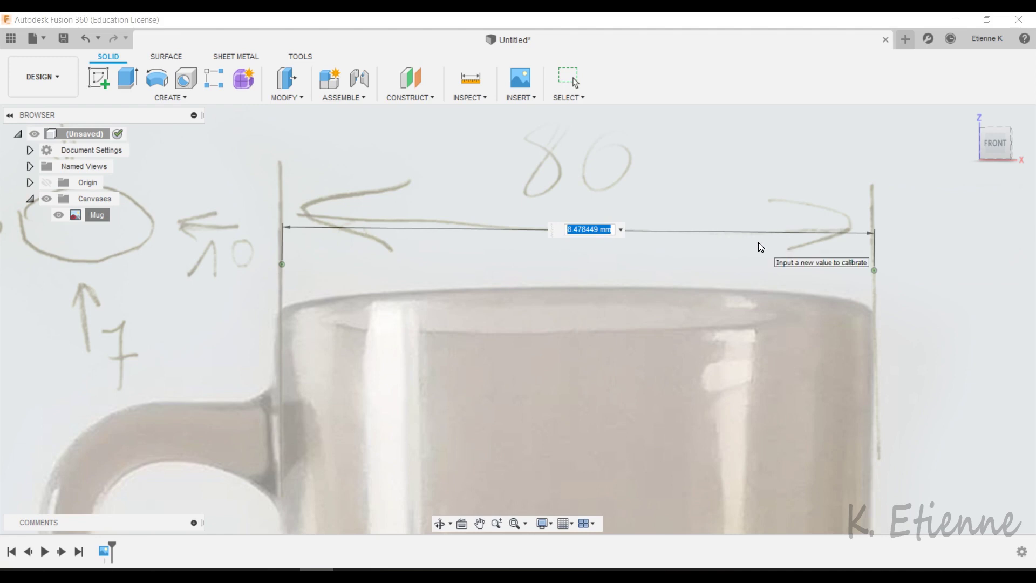
text(80)
key(Return)
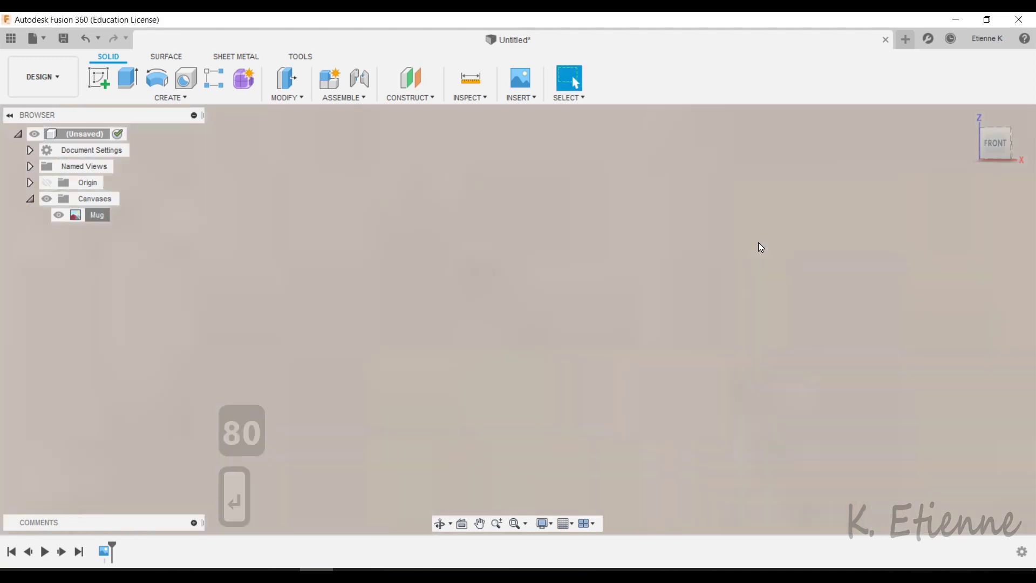
Start a sketch on the XZ plane and draw an 80 mm wide, 90 mm high two-point rectangle over the mug's body.
scroll(550, 291, down, 10)
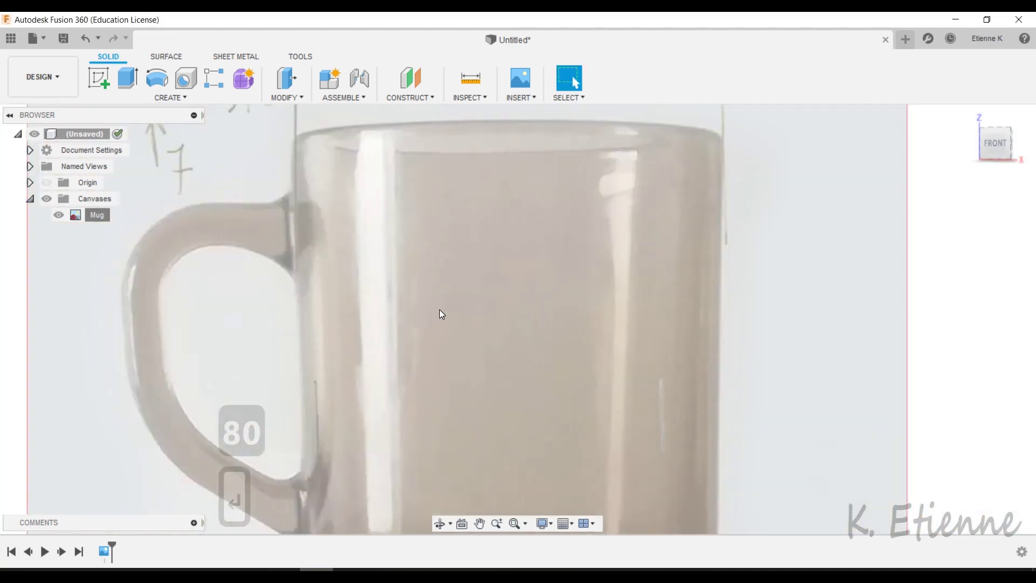
scroll(439, 310, down, 3)
scroll(416, 183, up, 2)
scroll(433, 196, down, 1)
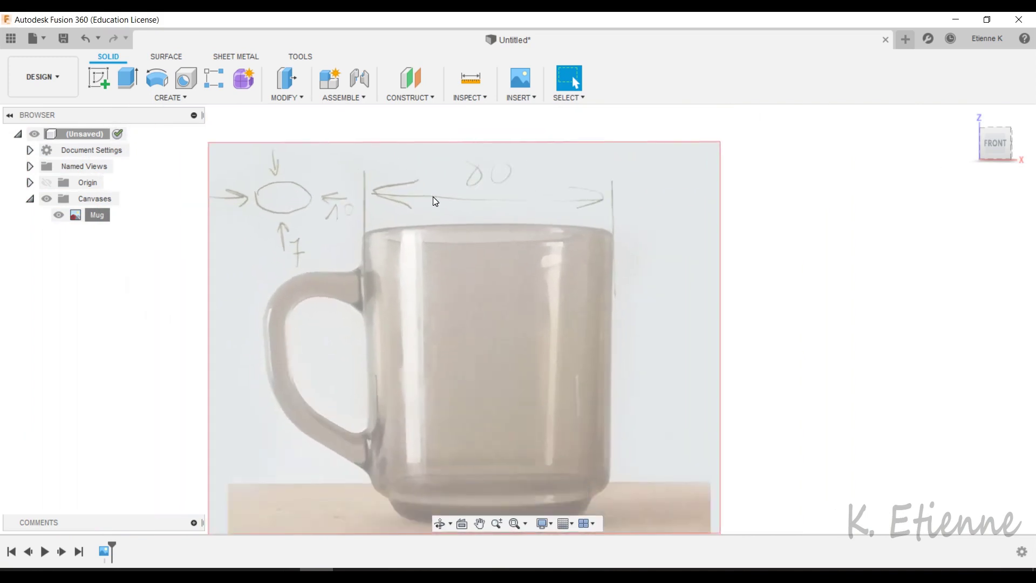
scroll(434, 216, down, 1)
scroll(503, 407, up, 1)
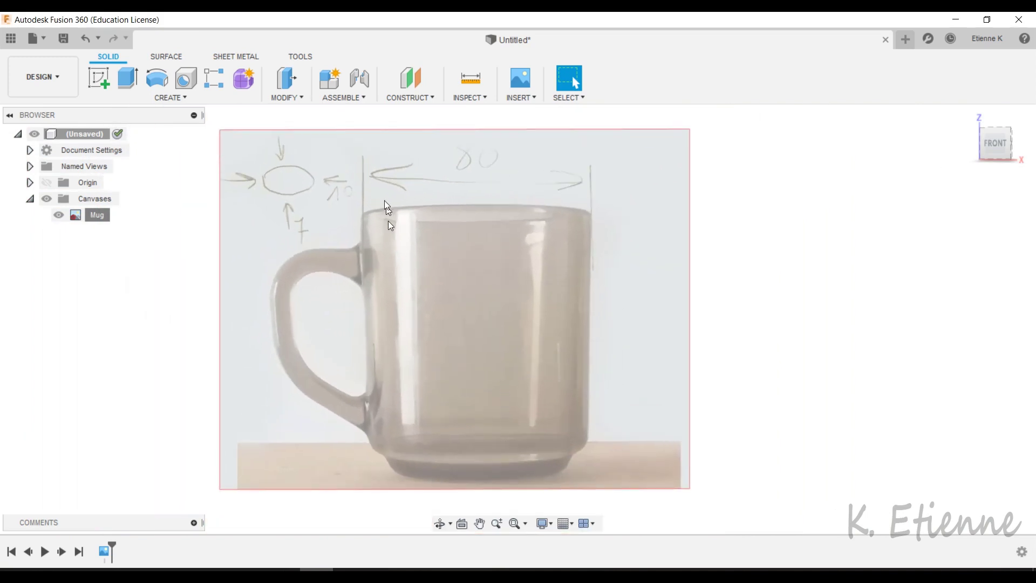
click(102, 73)
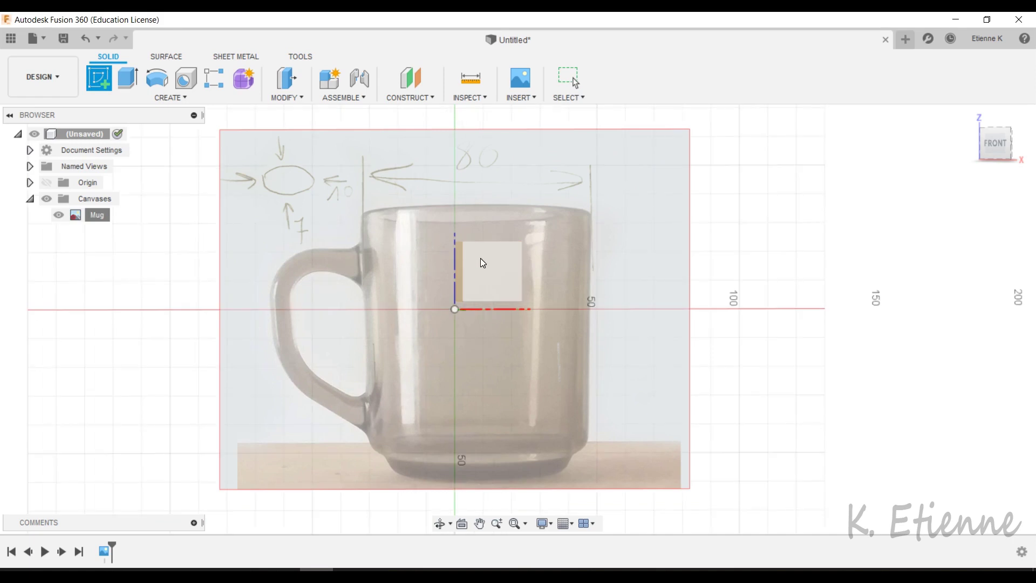
click(480, 257)
click(128, 79)
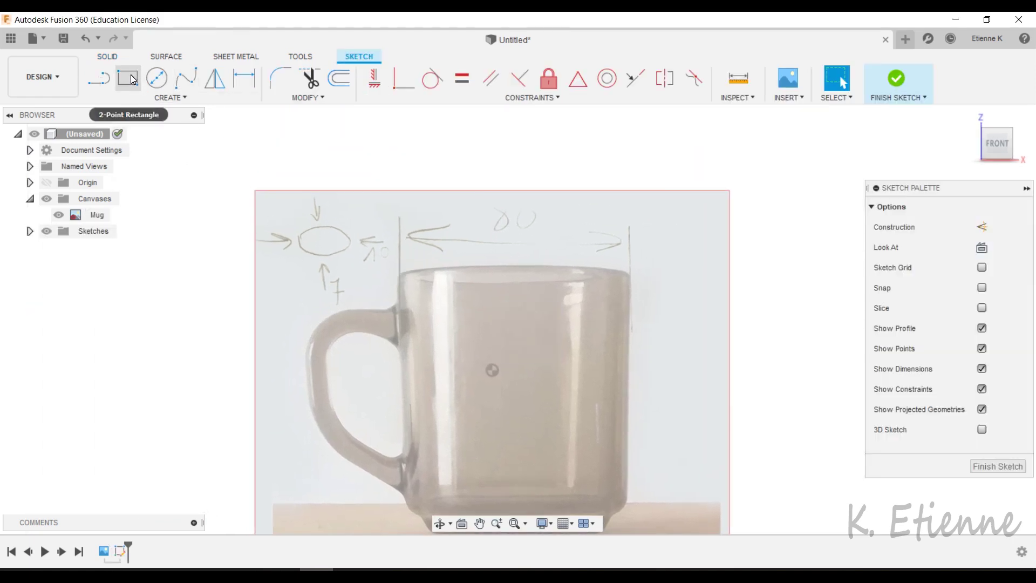
scroll(432, 345, up, 2)
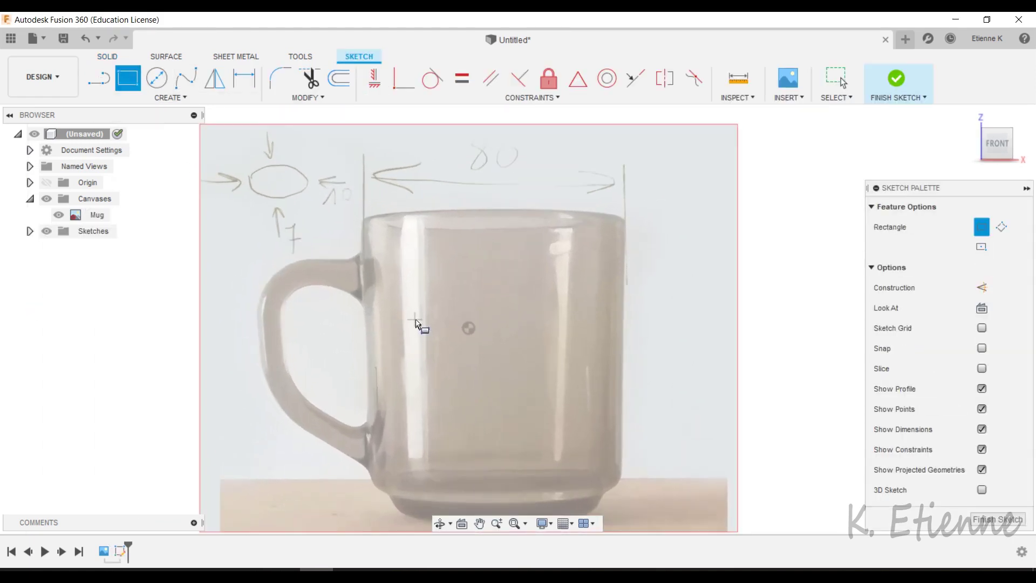
scroll(426, 334, up, 1)
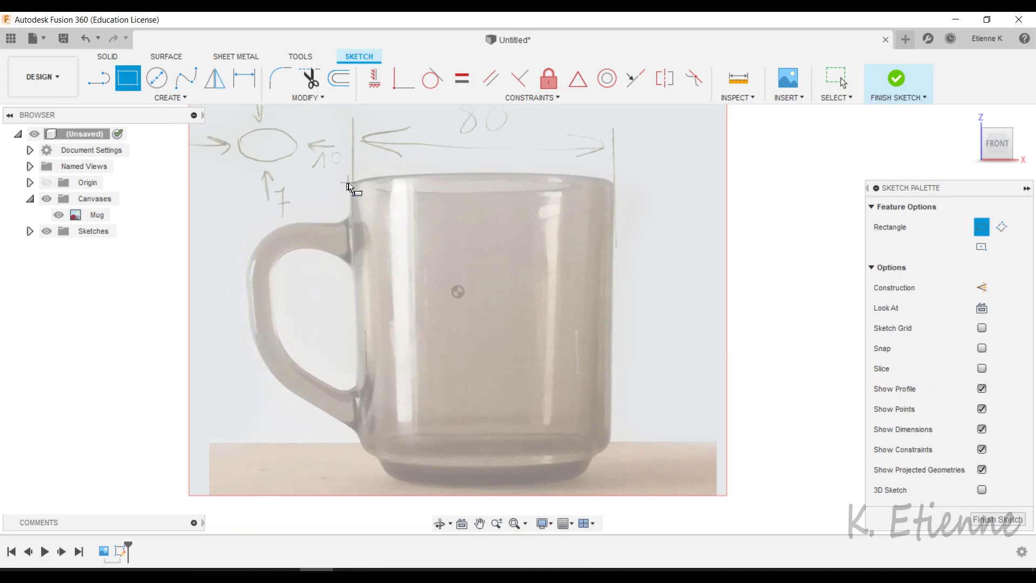
click(353, 183)
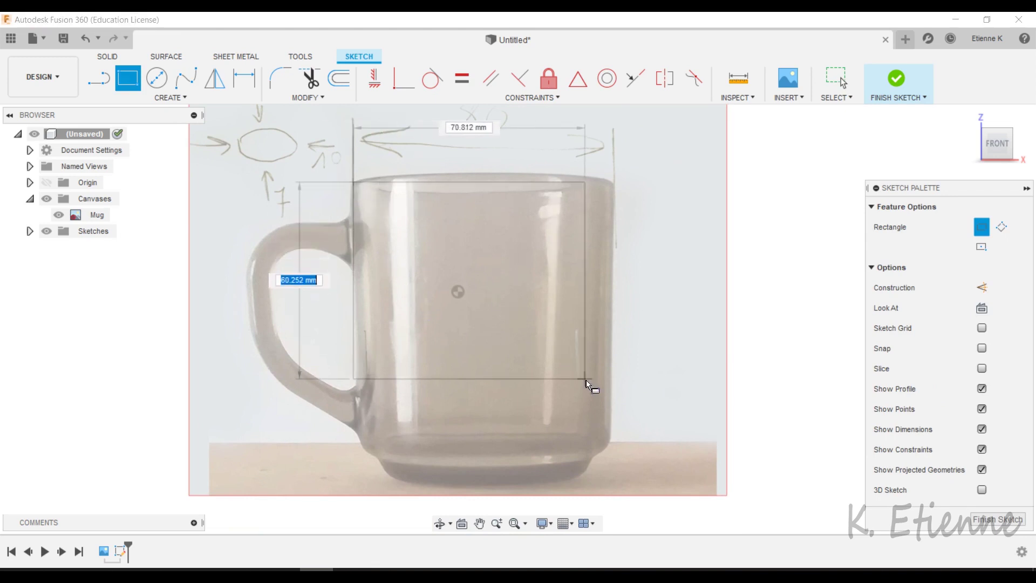
key(Tab)
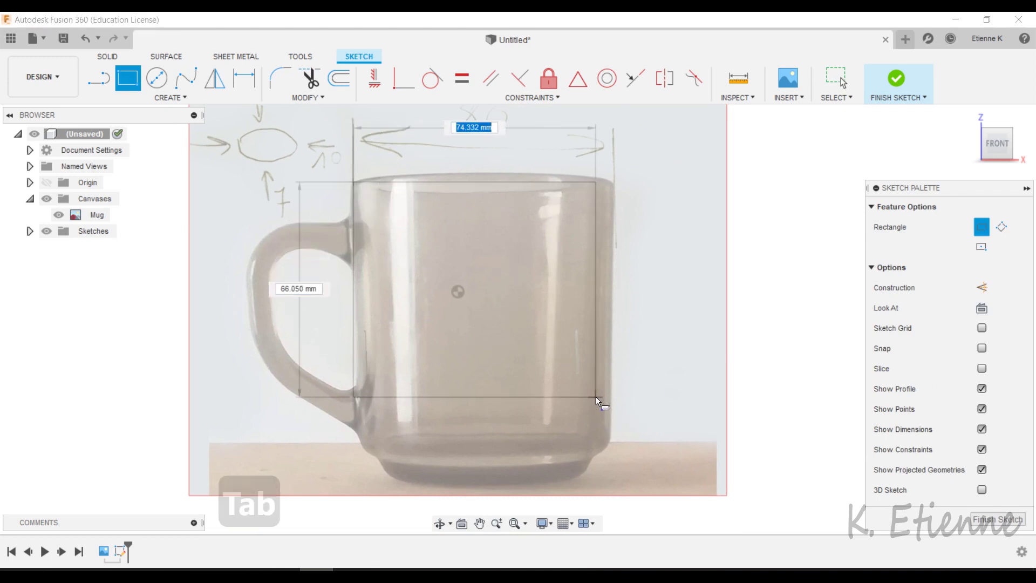
text(80)
key(Tab)
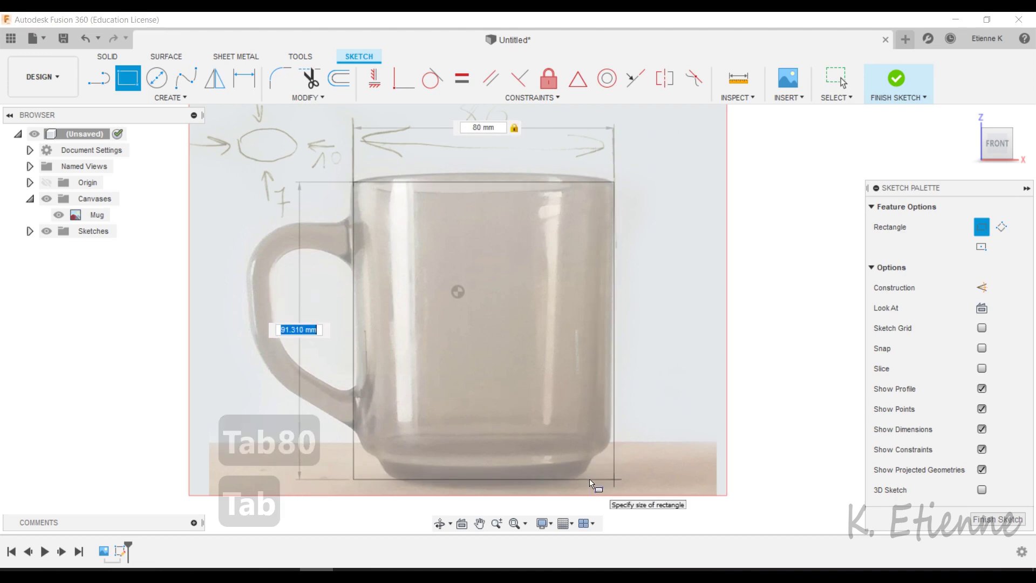
text(90)
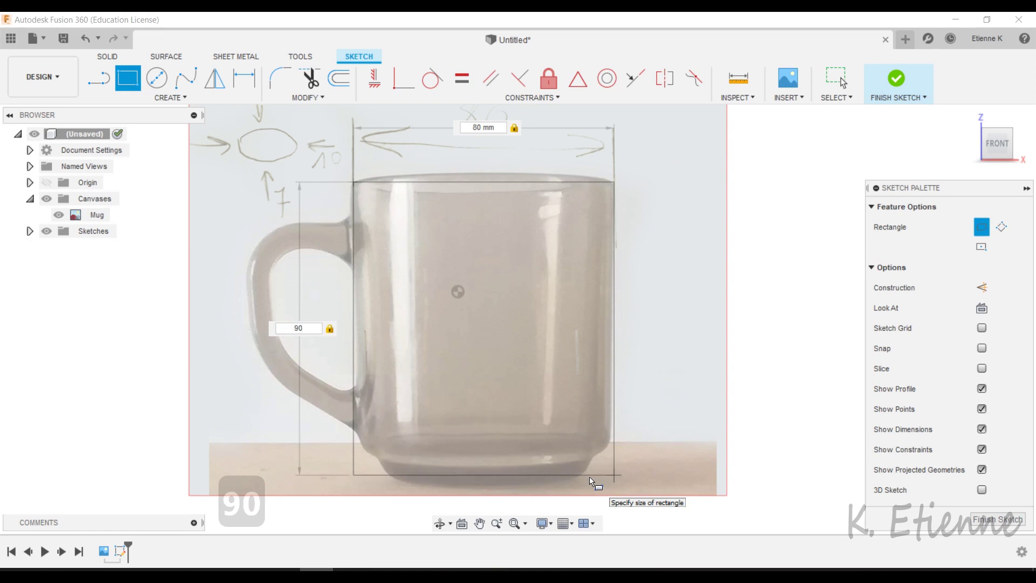
key(Return)
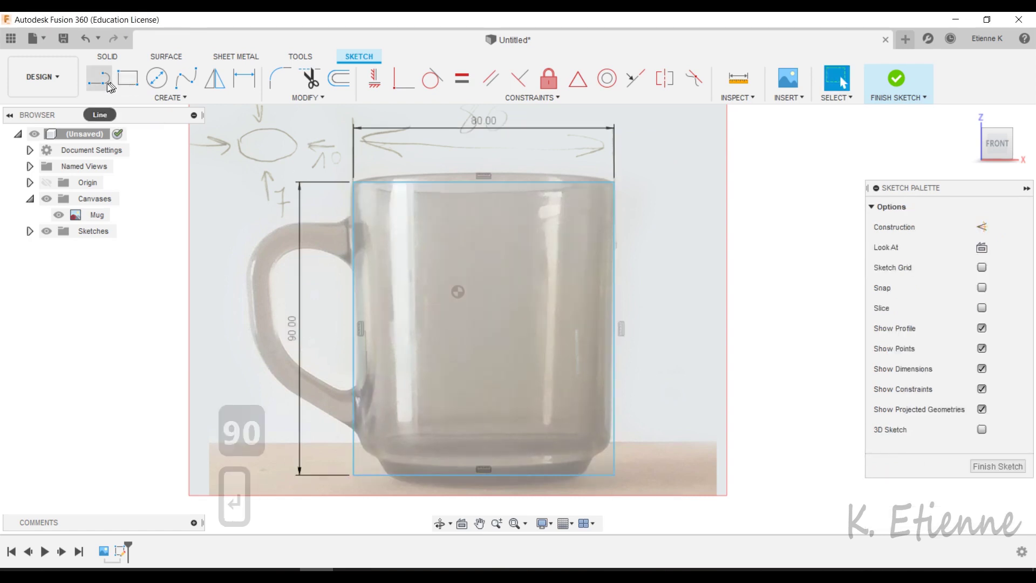
Draw a vertical centre line from the midpoint of the rectangle's upper edge to the midpoint of its lower edge.
click(99, 79)
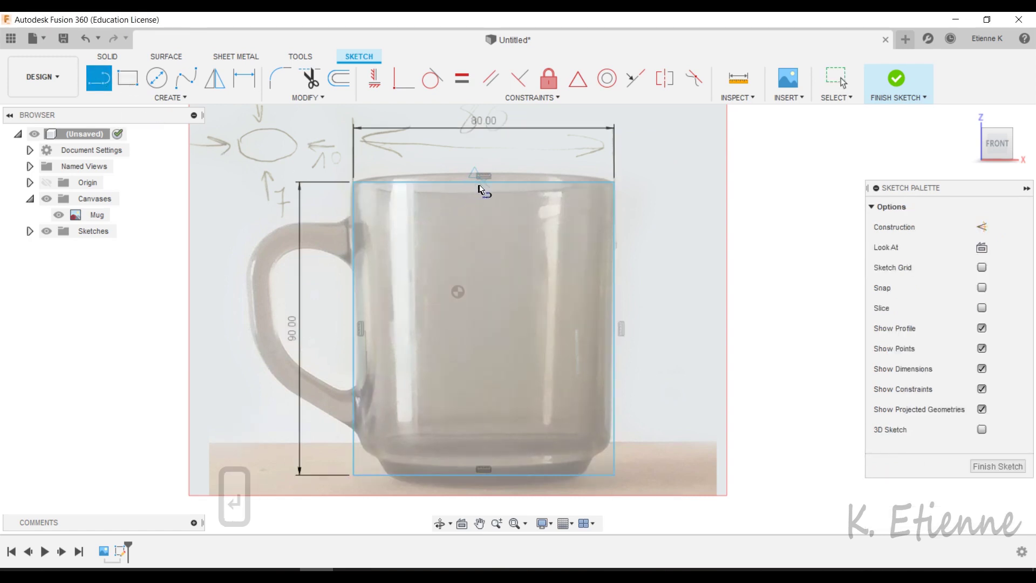
click(485, 186)
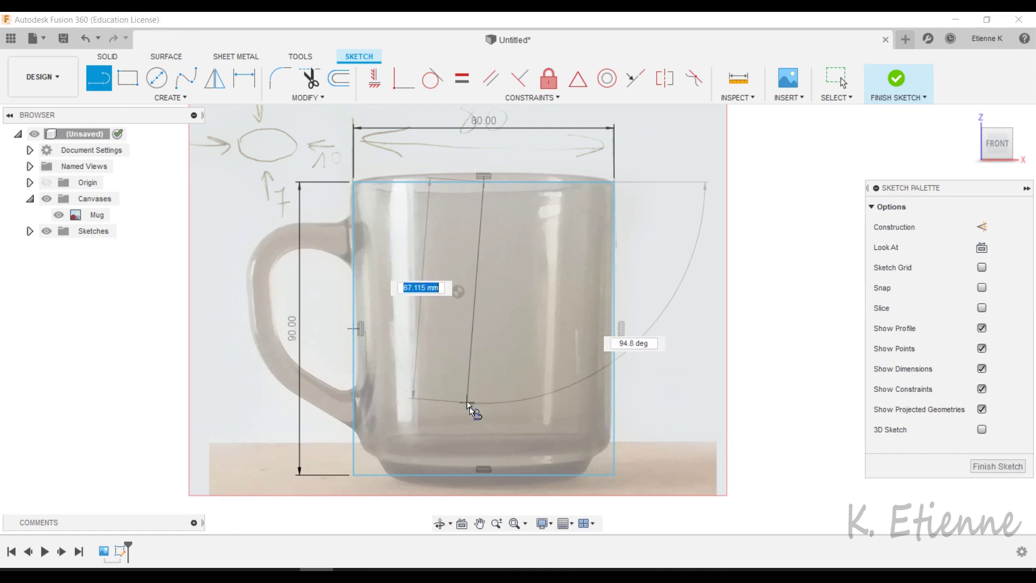
click(483, 473)
Draw a five-point S-shaped spline for the mug's foot, from the rectangle's left edge down to its lower edge.
scroll(318, 479, up, 3)
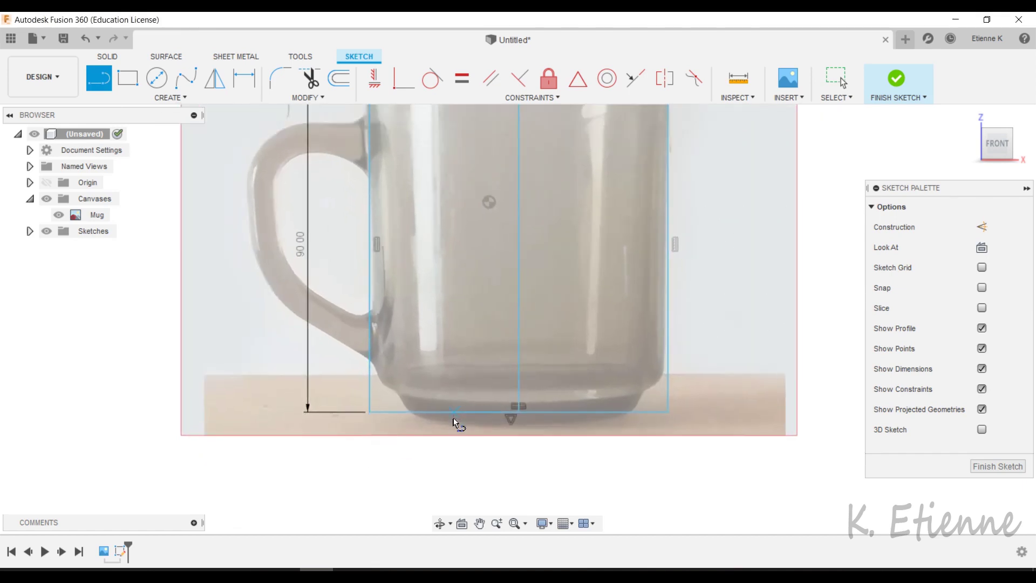
scroll(397, 409, up, 4)
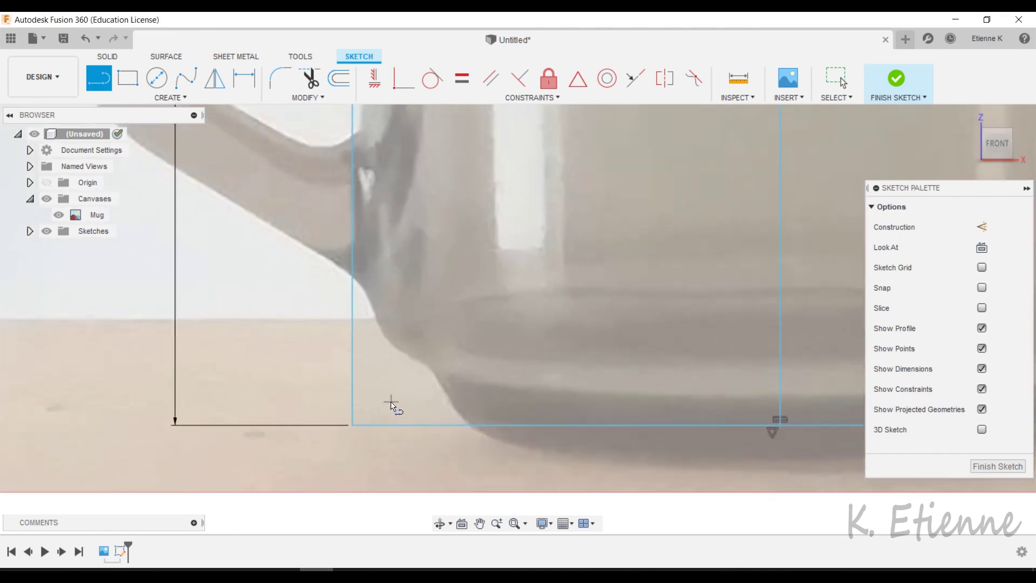
click(186, 78)
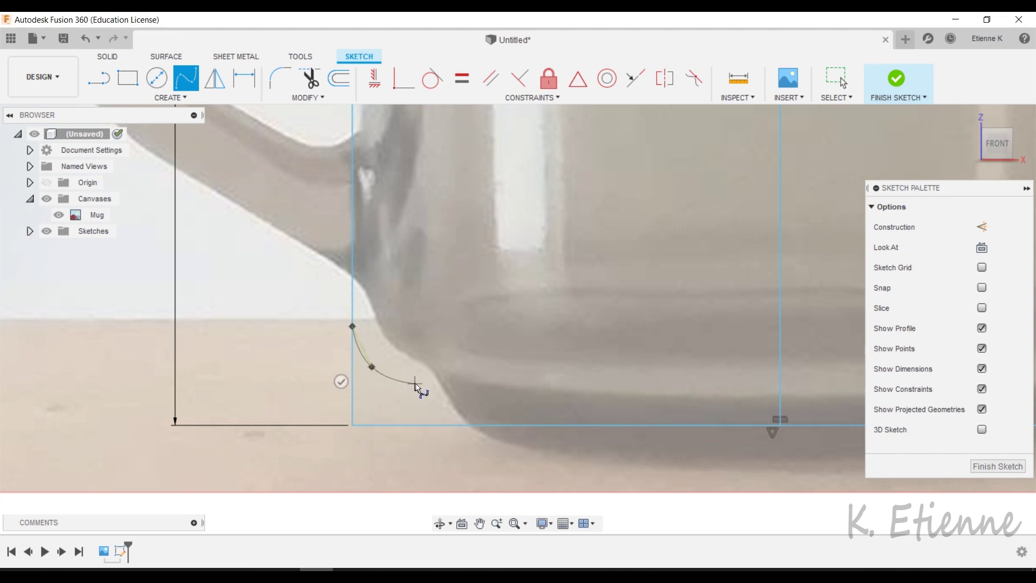
click(418, 386)
click(430, 409)
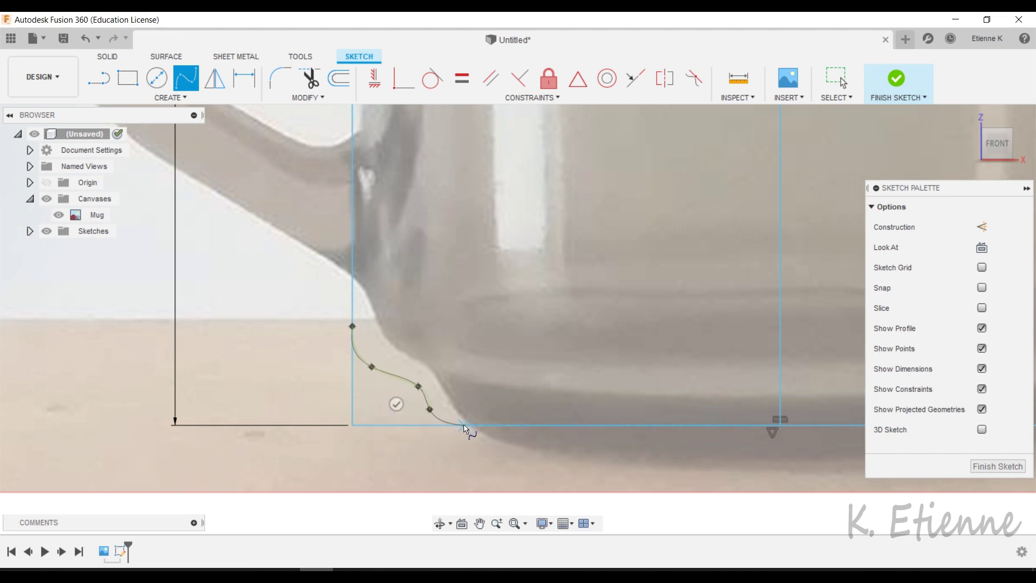
click(478, 426)
click(479, 393)
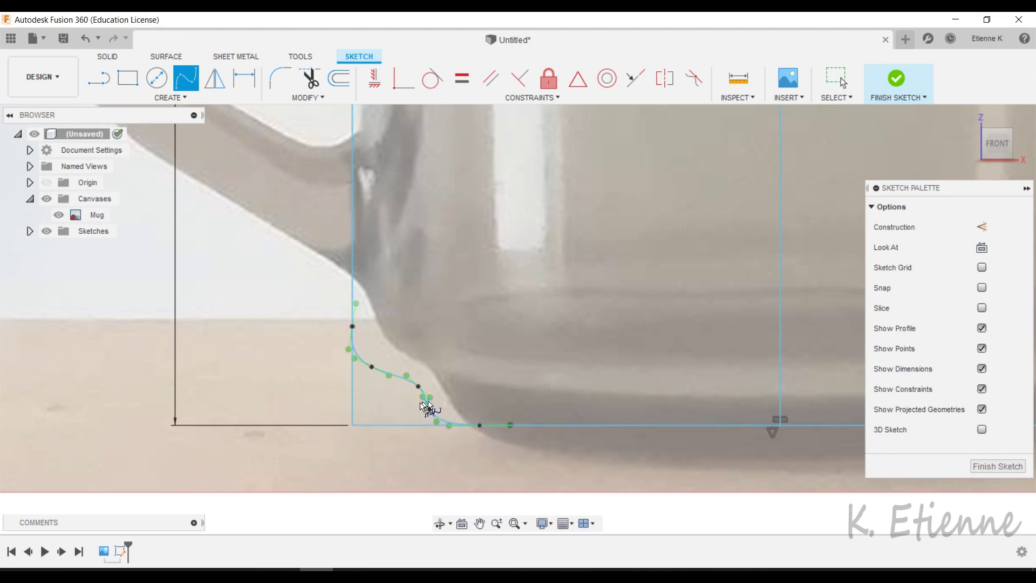
Make the foot spline tangent to the rectangle's left edge and to its lower edge.
scroll(404, 397, up, 3)
scroll(403, 393, up, 1)
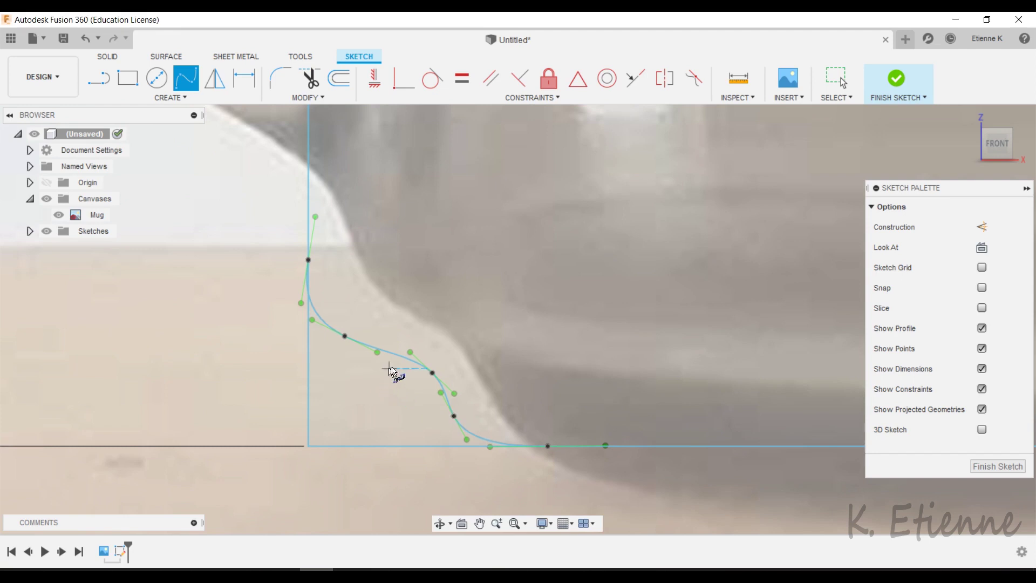
click(431, 79)
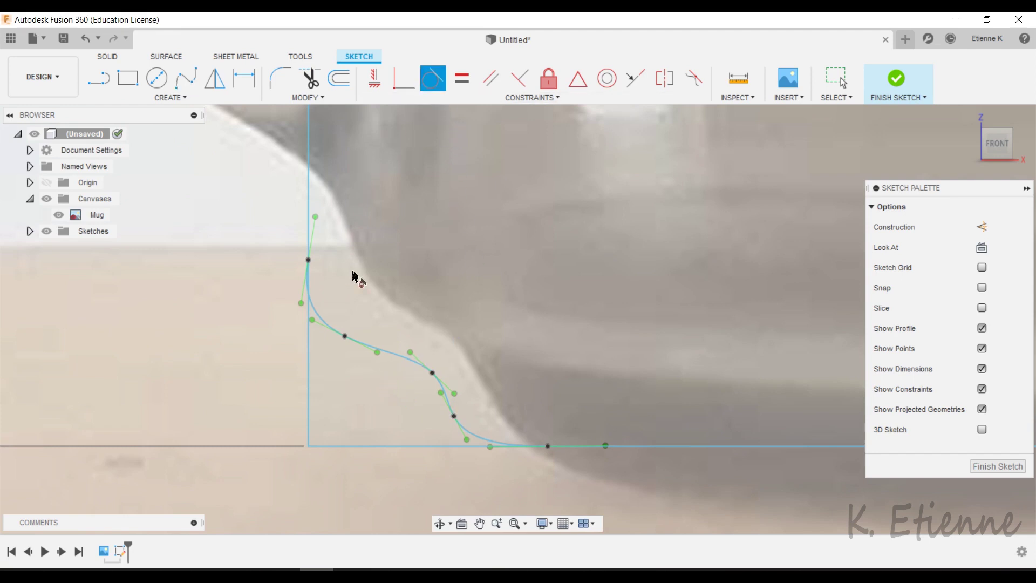
click(326, 324)
click(312, 215)
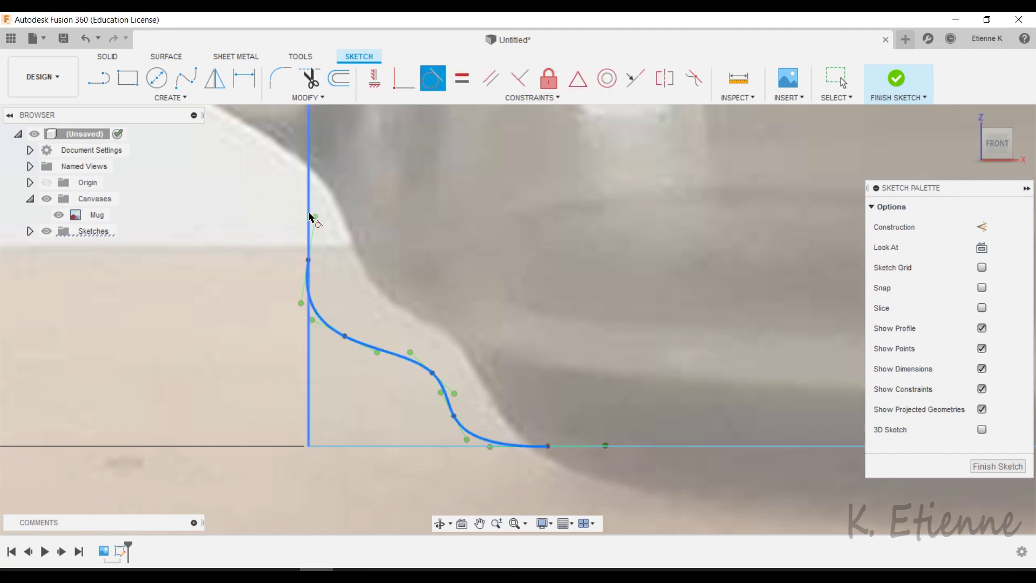
click(466, 435)
click(621, 438)
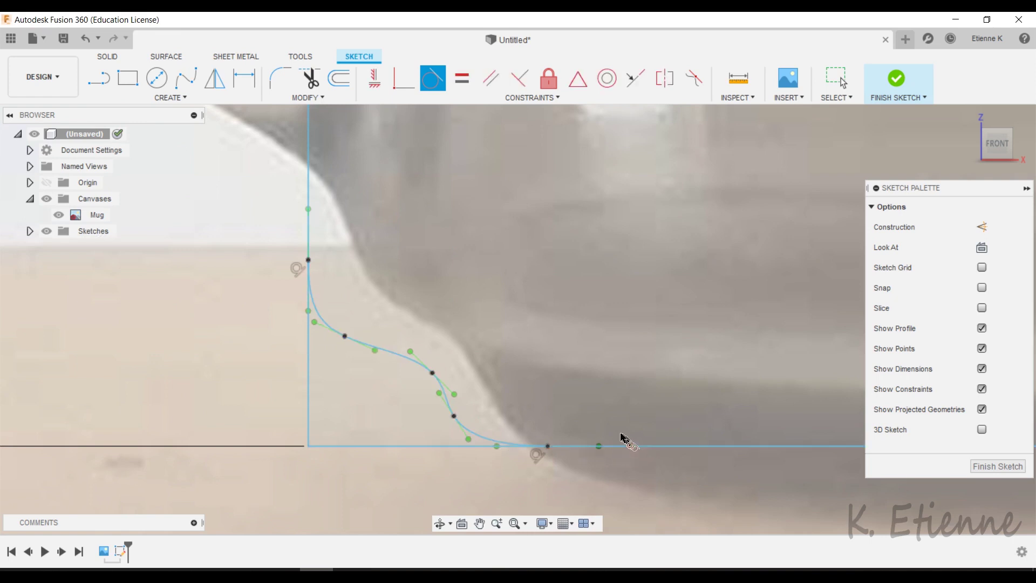
key(Escape)
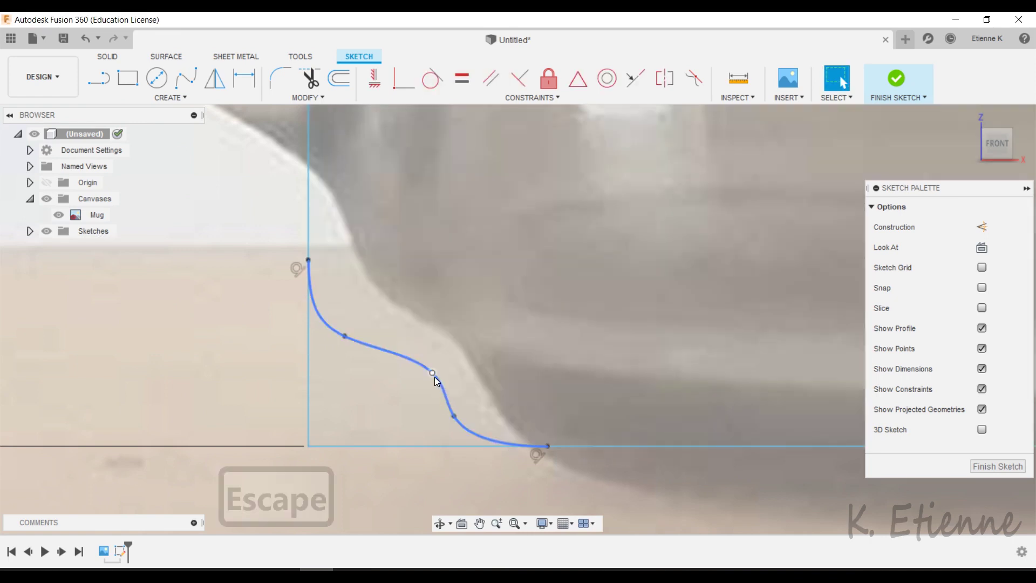
Reshape the foot spline by moving its third and fourth points closer to the mug's outline, and finish the sketch.
drag(437, 381, 430, 352)
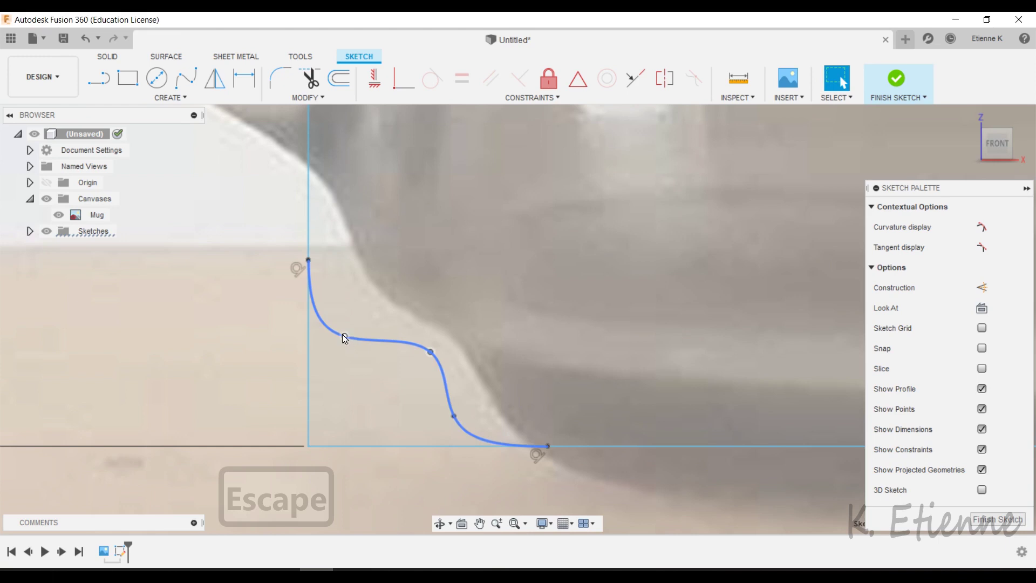
drag(453, 417, 460, 402)
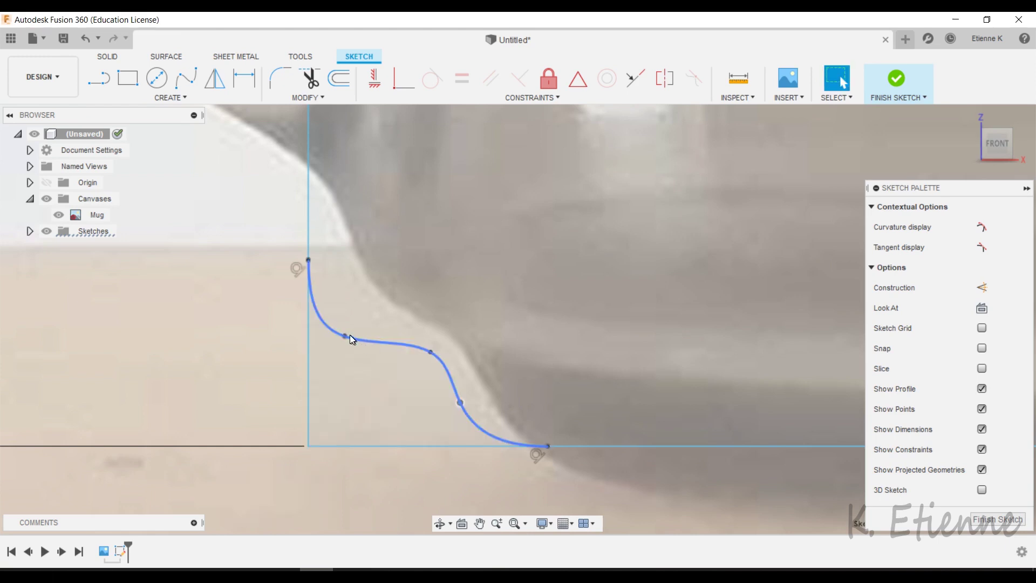
scroll(330, 391, down, 5)
scroll(337, 425, down, 1)
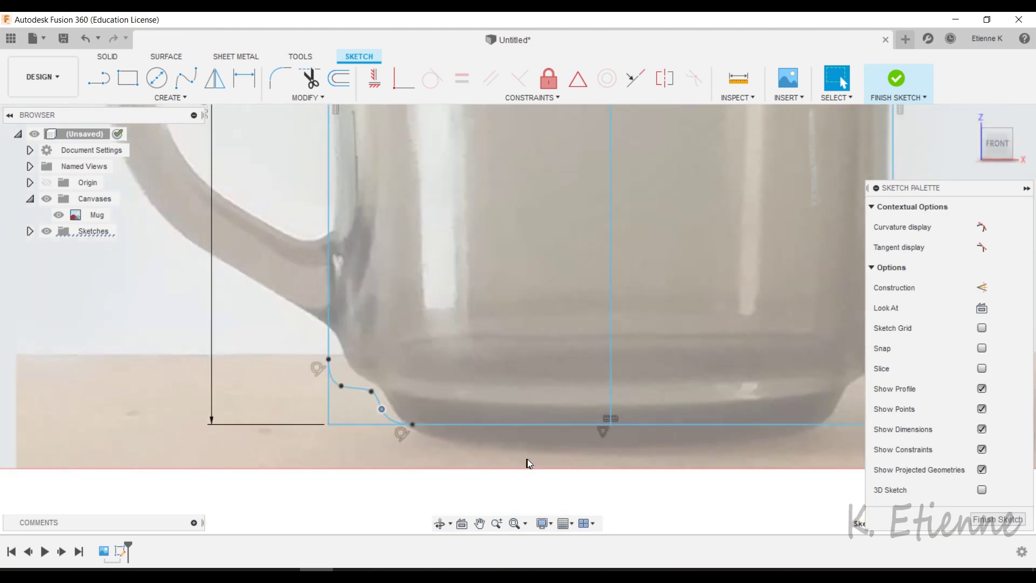
click(996, 519)
Revolve the half profile with the curved foot 360 degrees around the vertical centre line as a new body.
scroll(536, 429, down, 4)
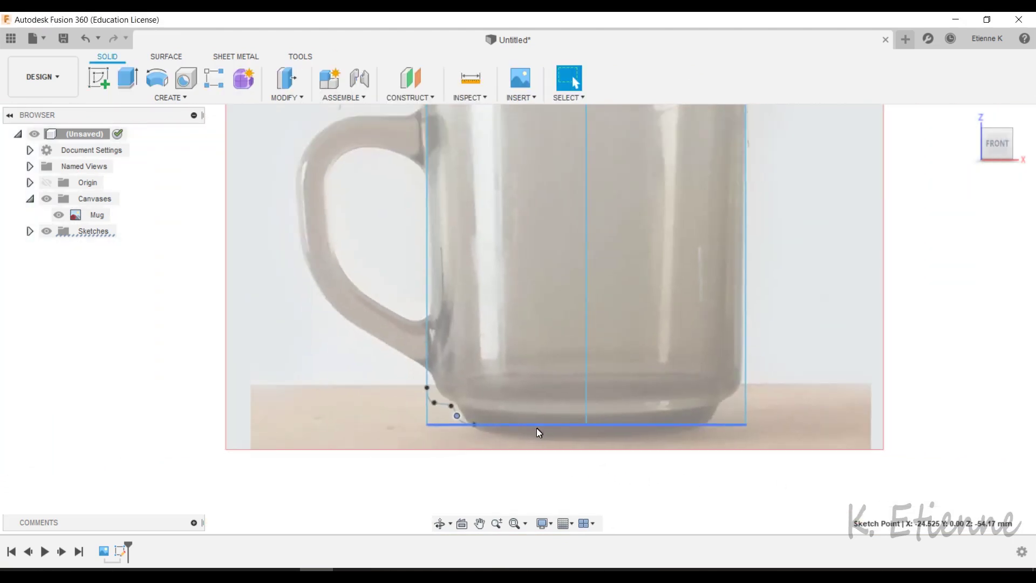
scroll(559, 232, up, 1)
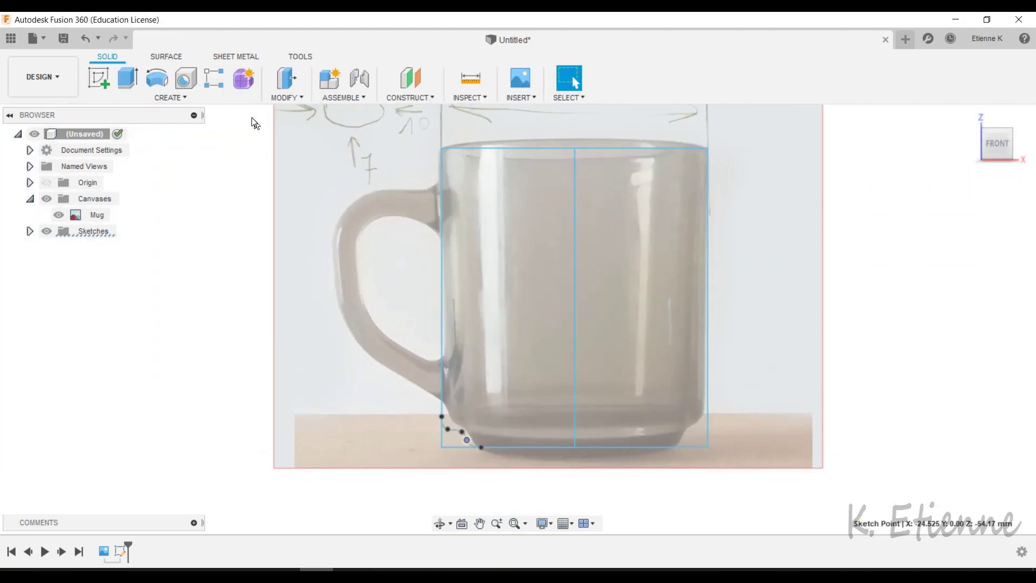
click(157, 79)
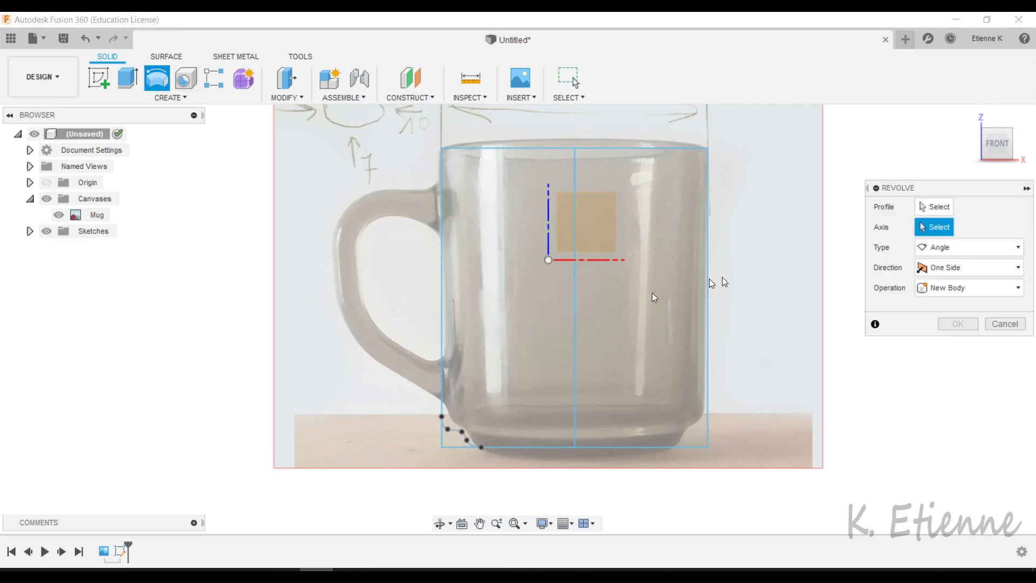
click(934, 207)
click(520, 300)
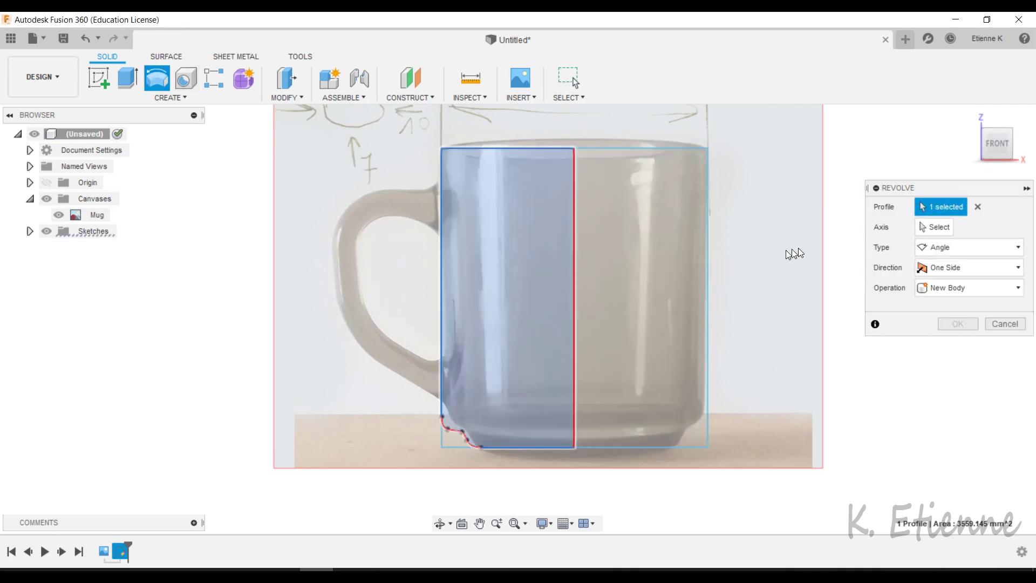
click(935, 227)
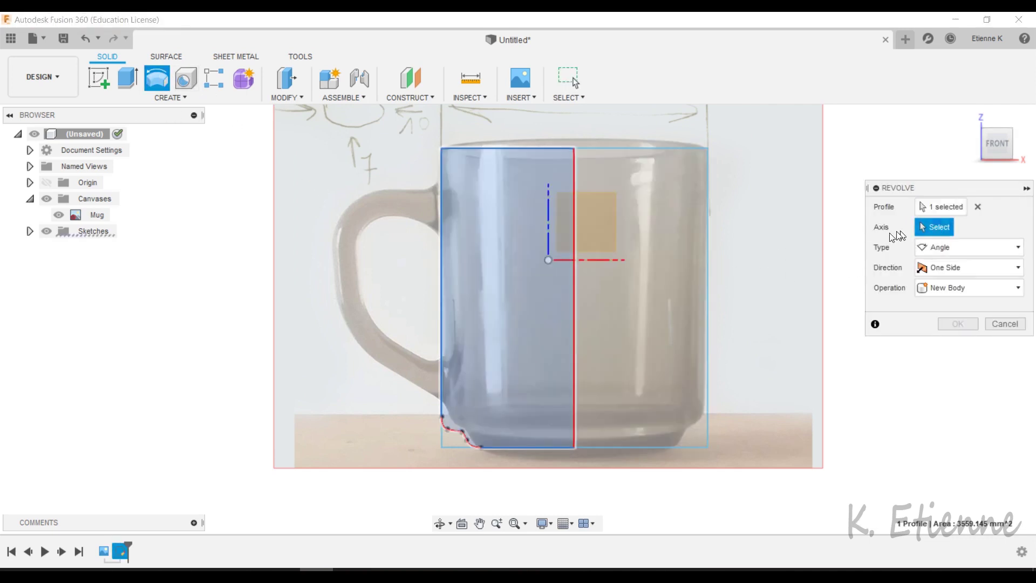
click(575, 342)
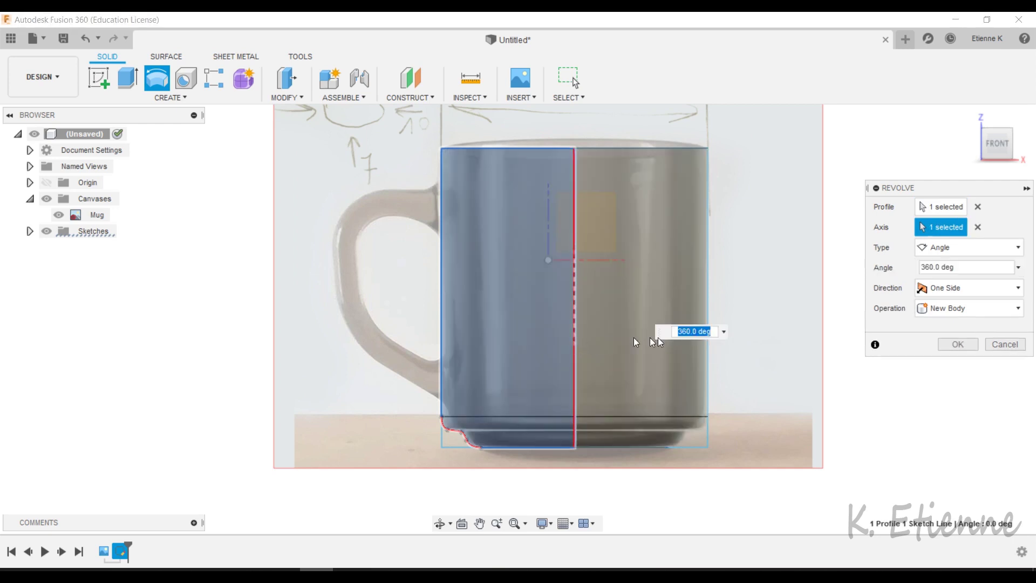
click(953, 344)
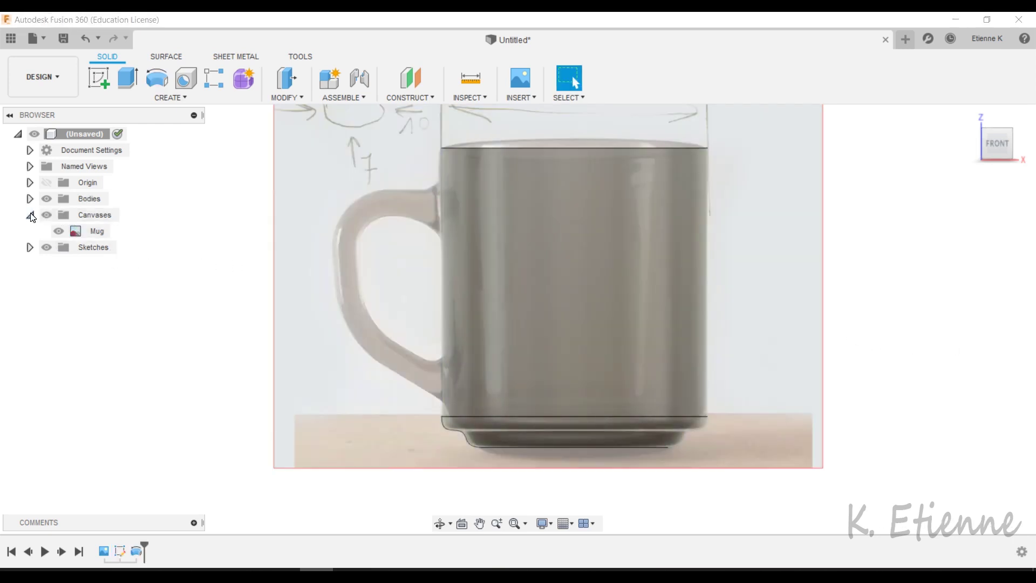
Start a new sketch on the XZ plane for the mug's handle.
click(47, 215)
click(48, 214)
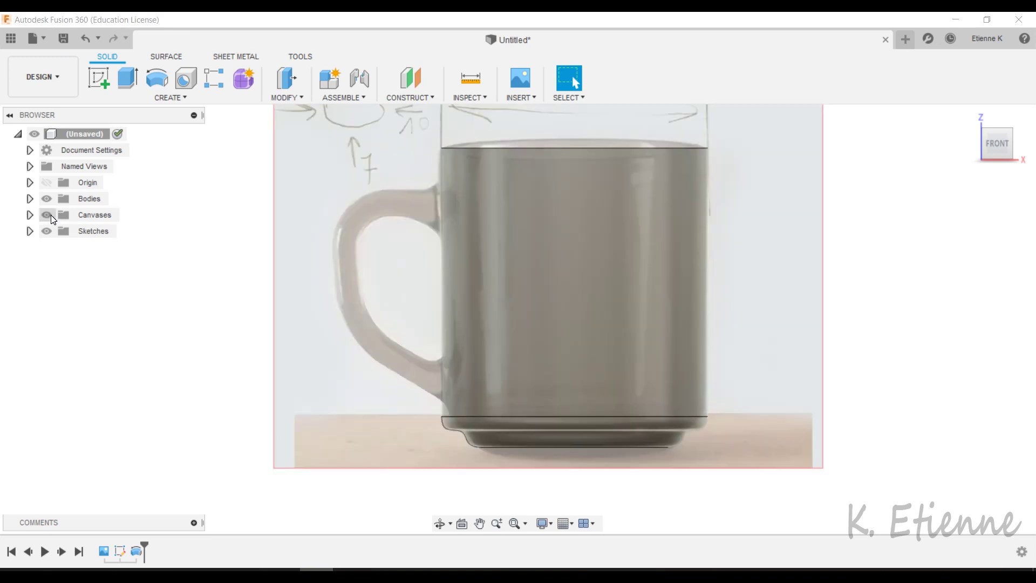
scroll(474, 296, up, 3)
scroll(384, 373, up, 2)
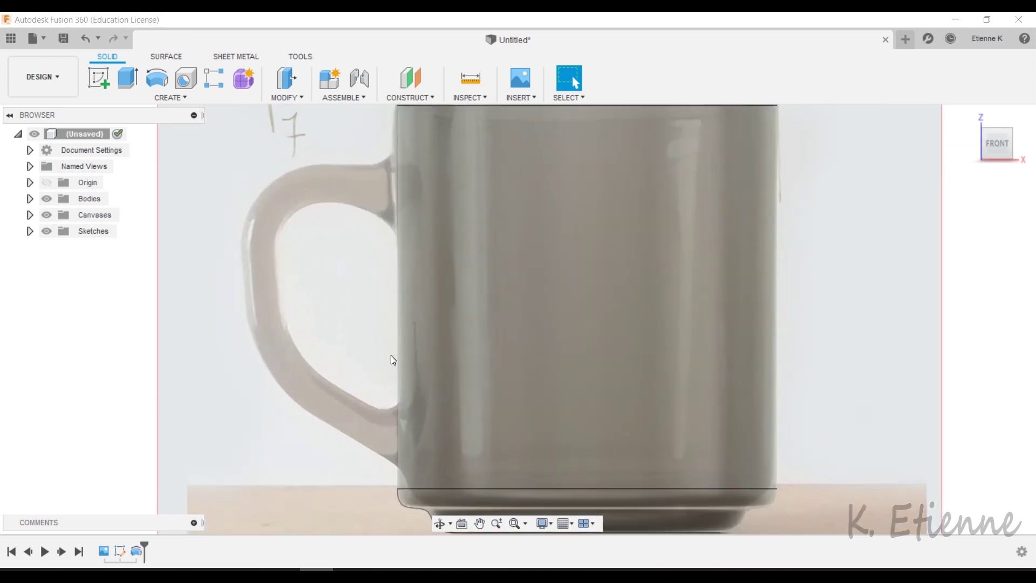
click(99, 77)
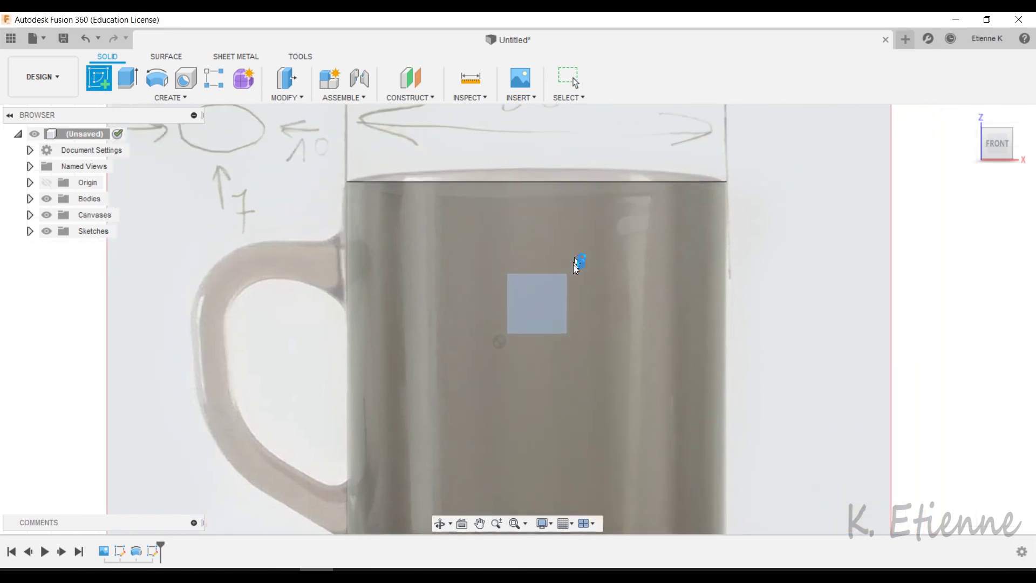
click(585, 232)
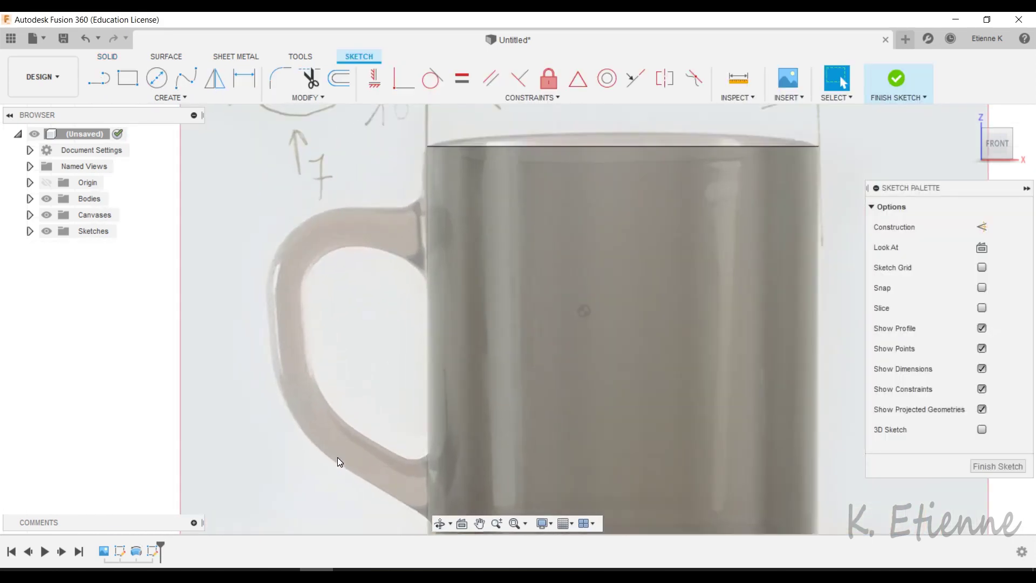
middle_drag(384, 438, 402, 393)
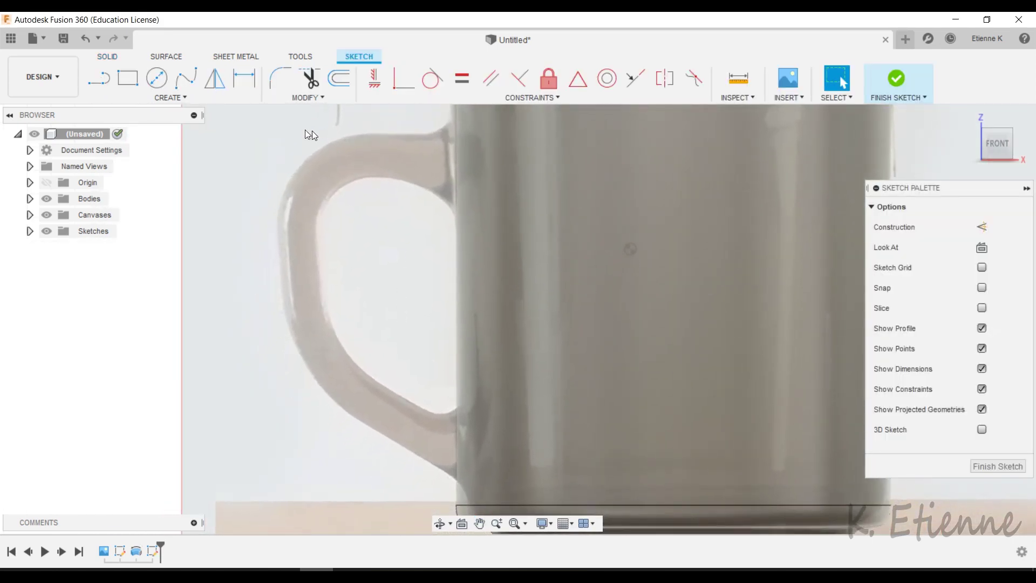
Draw a six-point fit point spline along the middle of the handle, with both ends inside the mug's body.
click(186, 79)
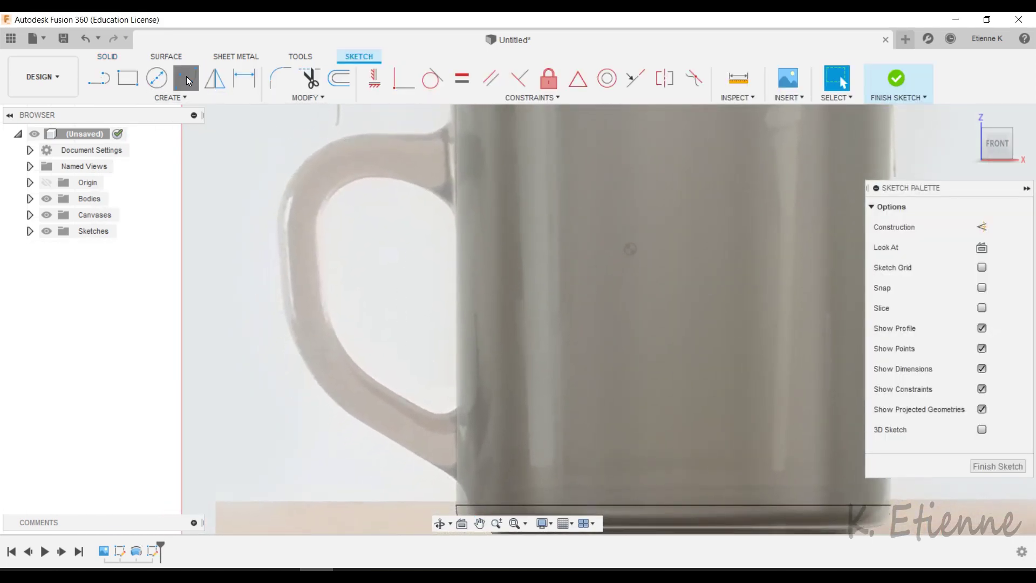
click(540, 160)
click(387, 161)
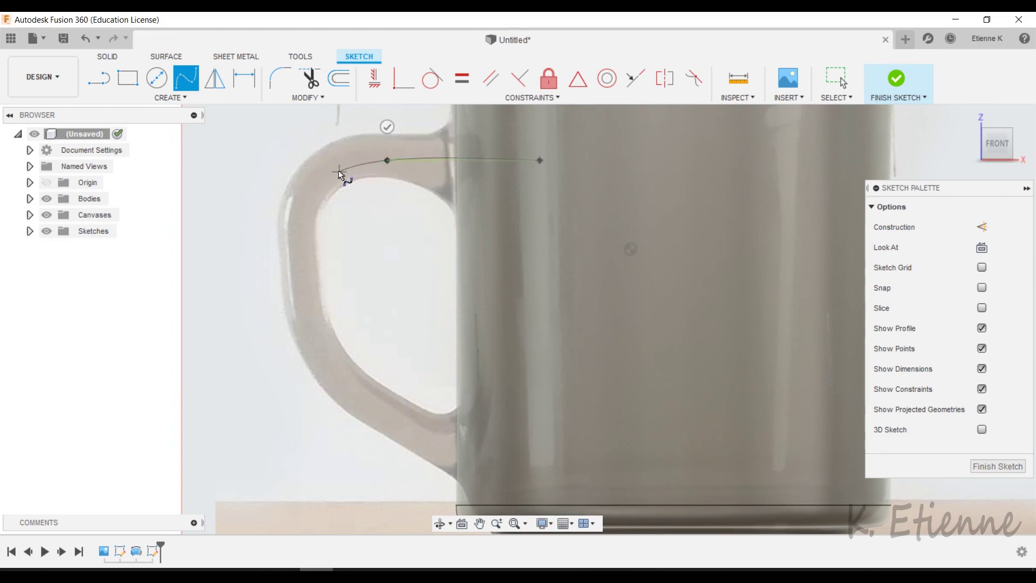
click(326, 171)
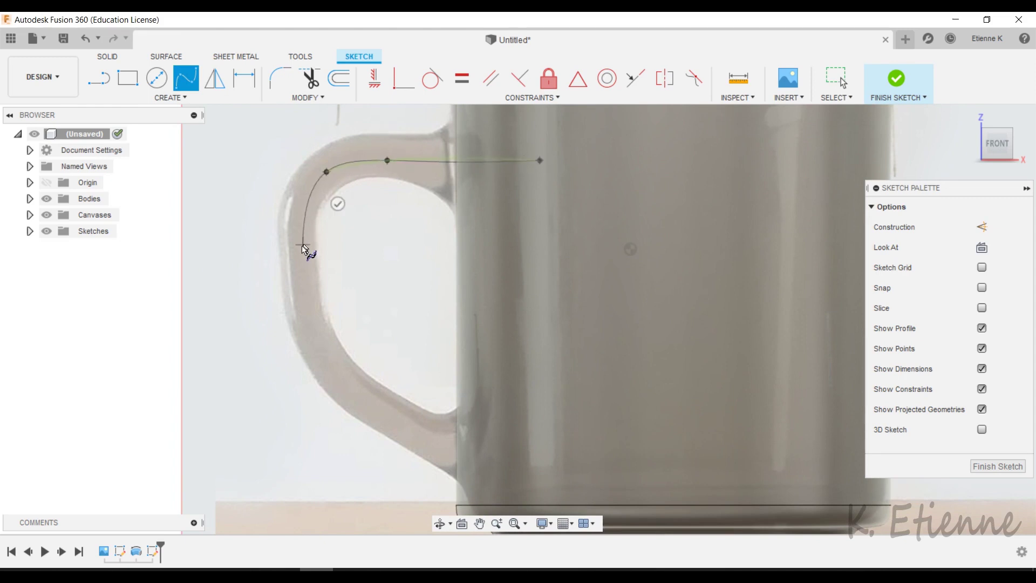
click(309, 336)
click(370, 403)
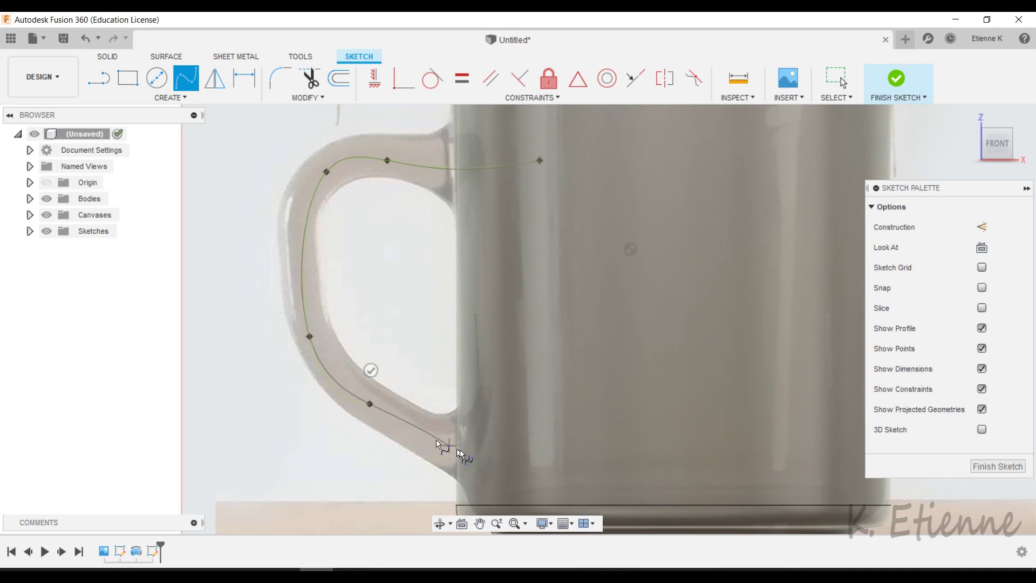
click(499, 473)
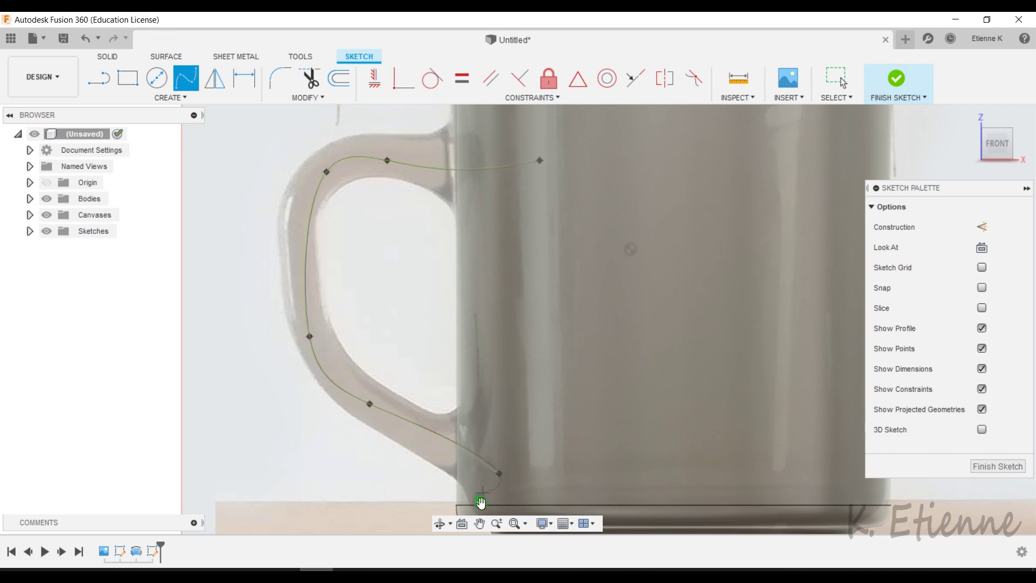
click(481, 502)
key(Escape)
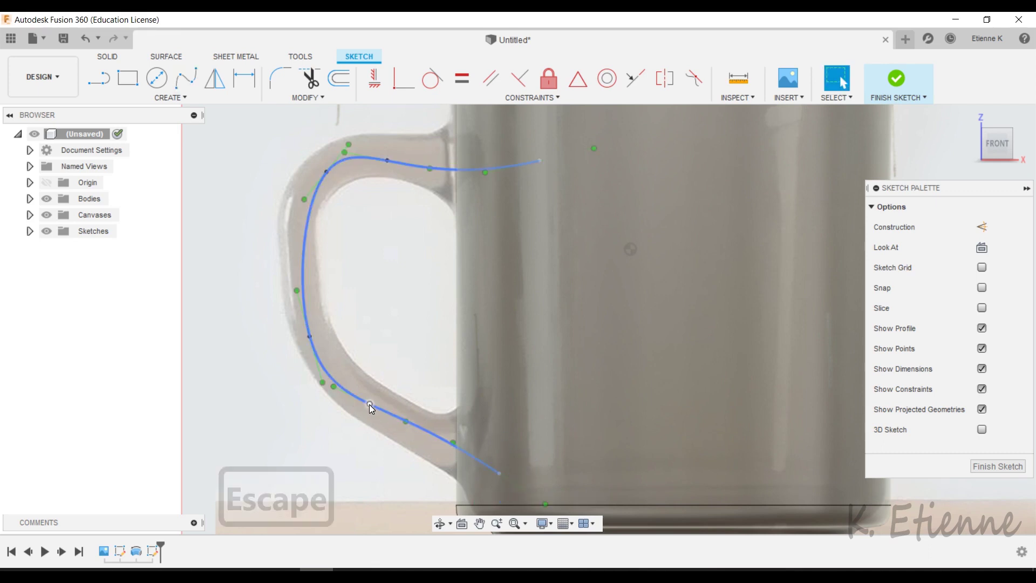
Adjust the four inner points of the handle spline to follow the middle of the pictured handle, and finish the sketch.
click(368, 403)
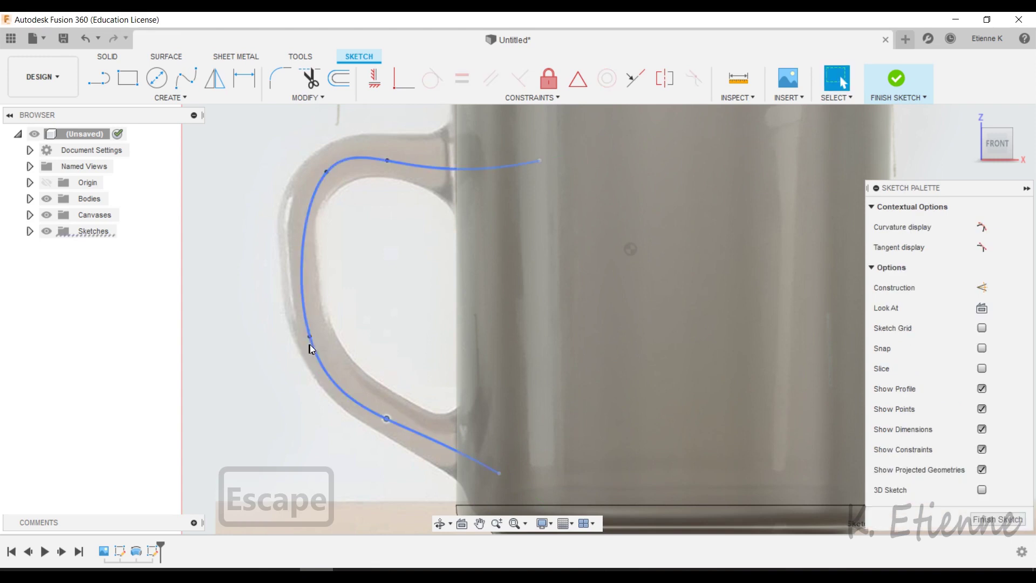
drag(309, 336, 307, 315)
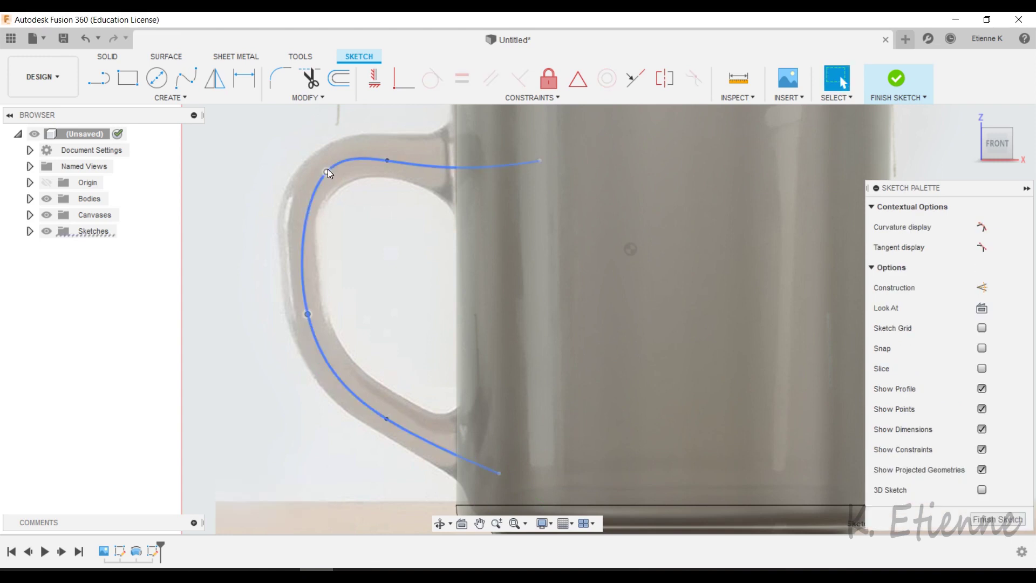
mouse_move(328, 170)
mouse_down()
mouse_move(308, 188)
mouse_move(318, 179)
mouse_up()
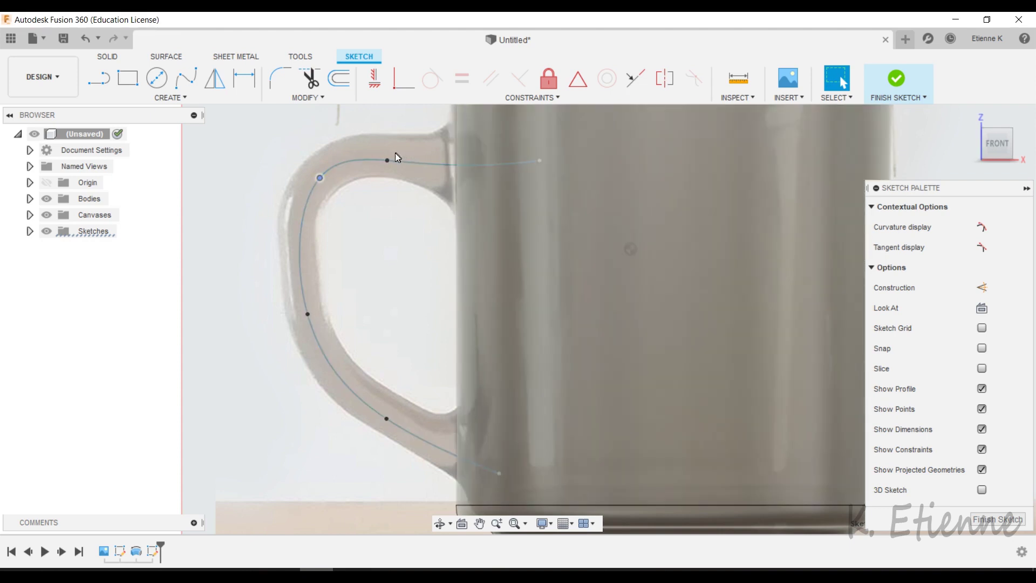
drag(388, 159, 395, 156)
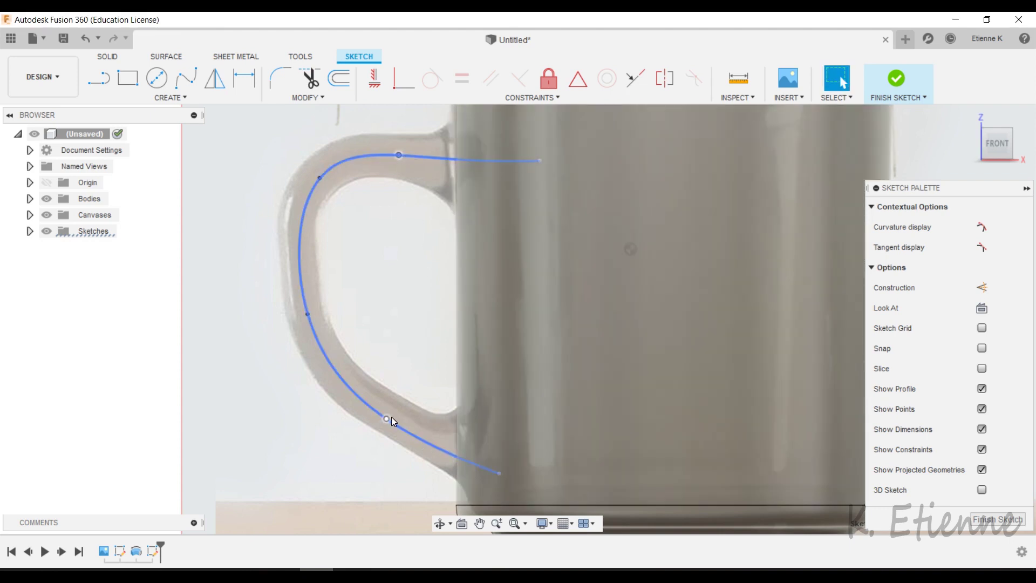
drag(390, 417, 387, 414)
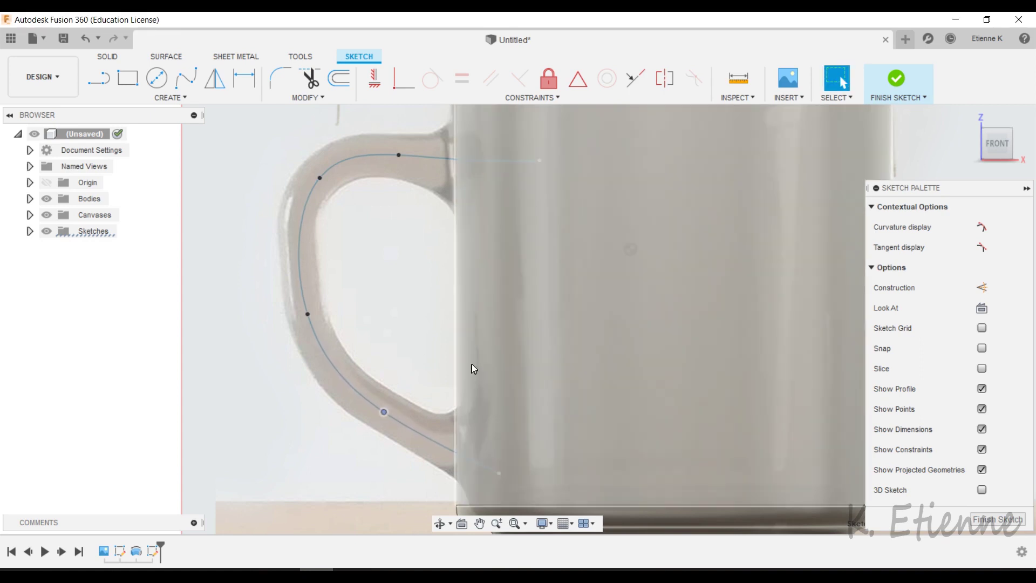
scroll(471, 363, down, 1)
click(1013, 521)
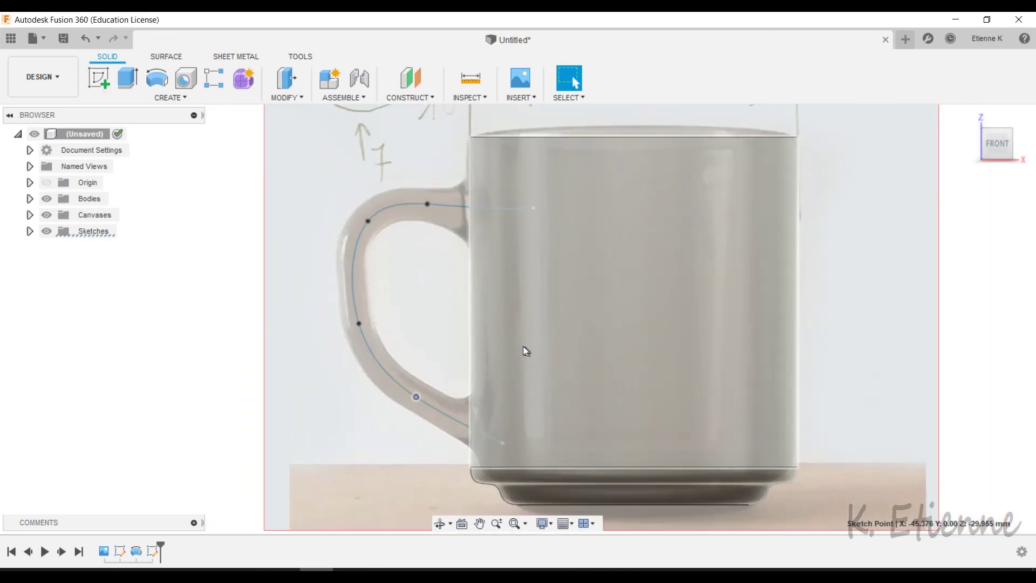
Construct a plane along the handle spline at proportional distance 0.00, at its upper end inside the mug.
scroll(499, 234, up, 5)
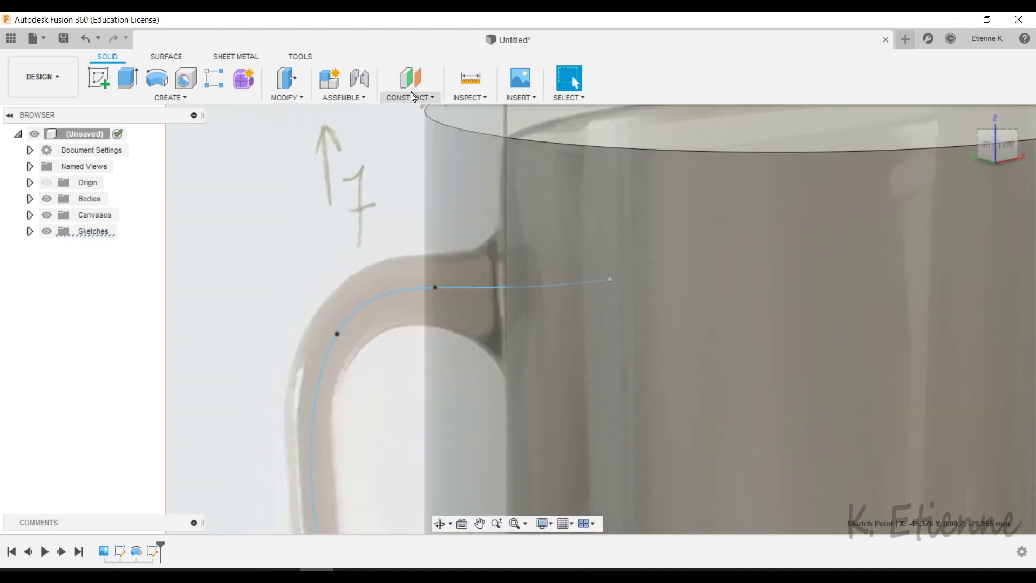
click(411, 96)
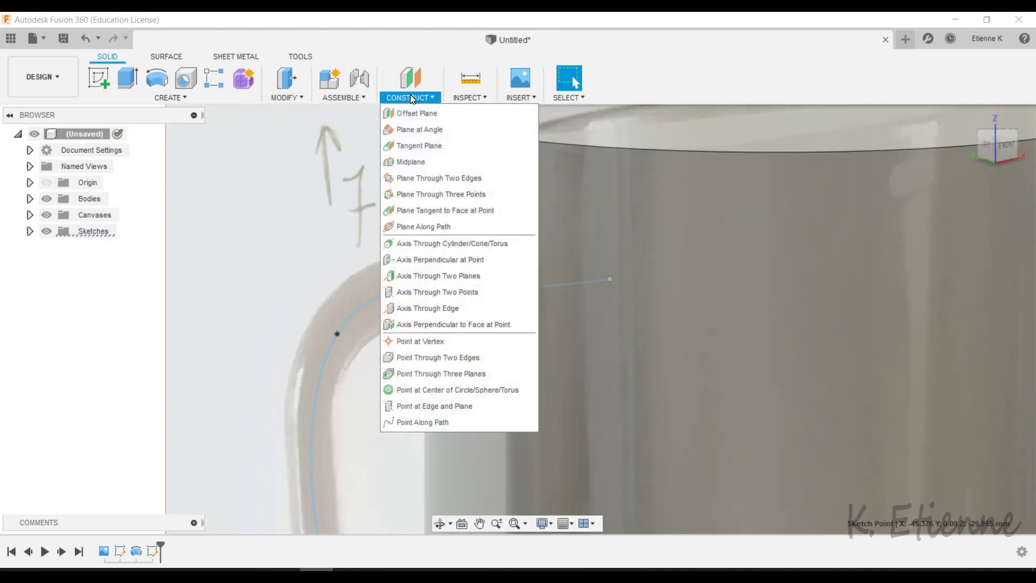
click(430, 227)
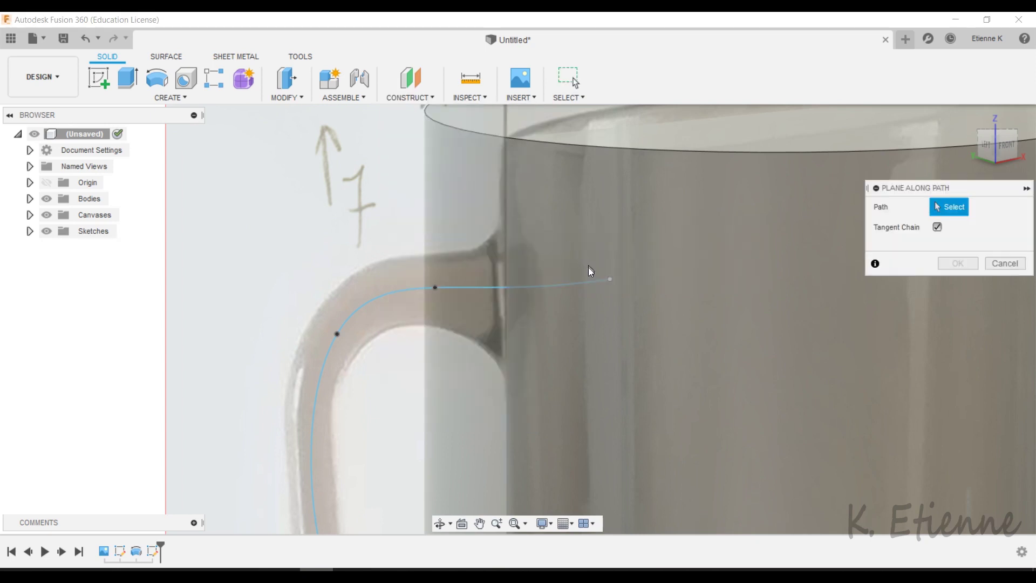
click(591, 281)
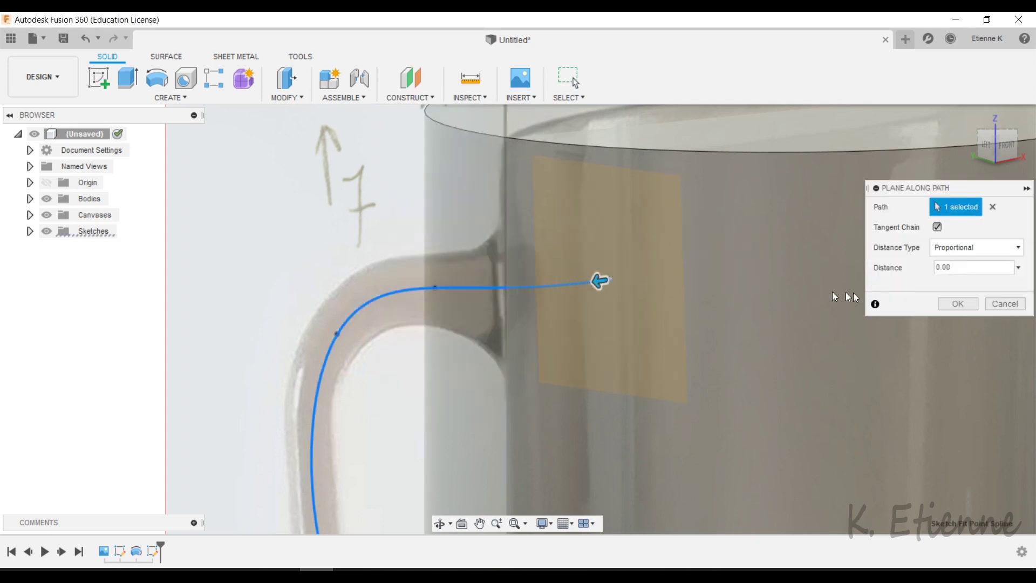
click(950, 299)
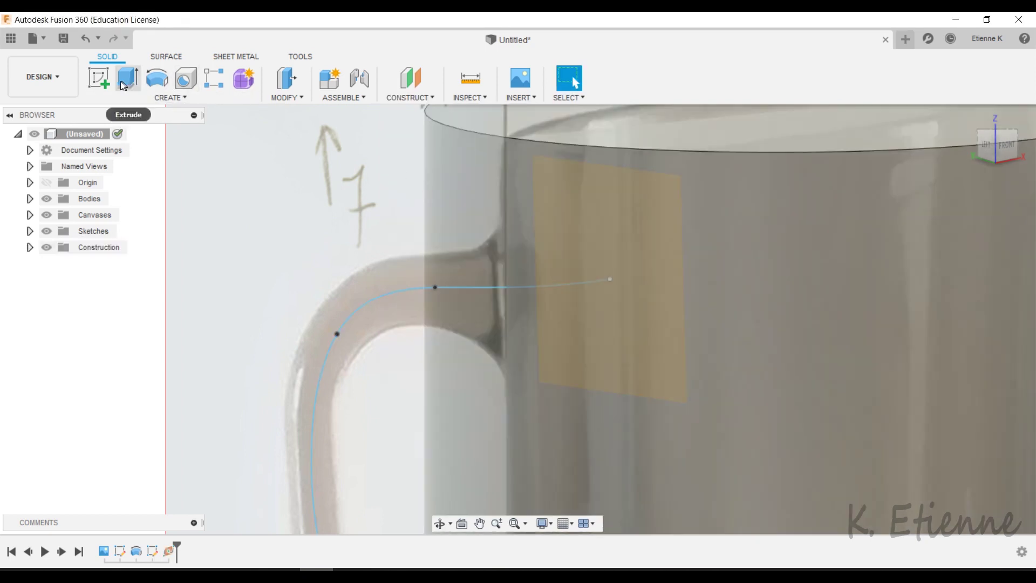
Sketch a 10 mm wide, 7 mm high ellipse on the new plane, centred on the handle spline's upper end, and finish the sketch.
click(99, 78)
click(594, 229)
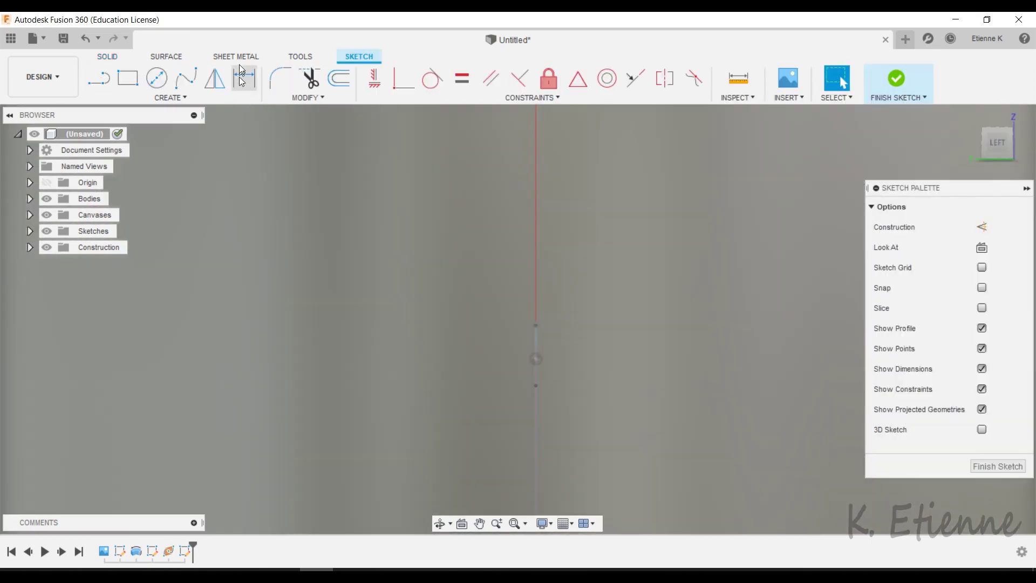
click(183, 97)
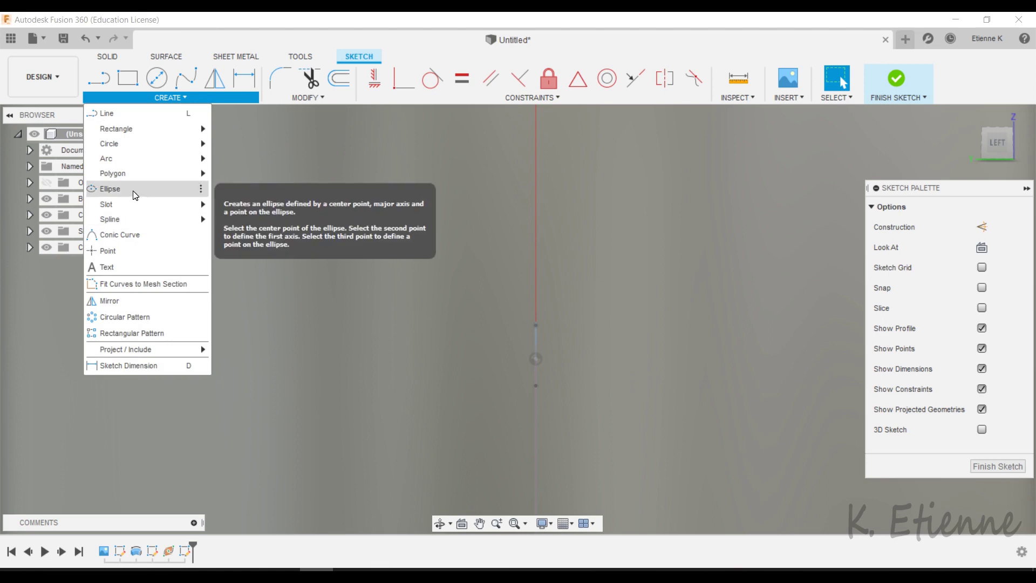
click(111, 189)
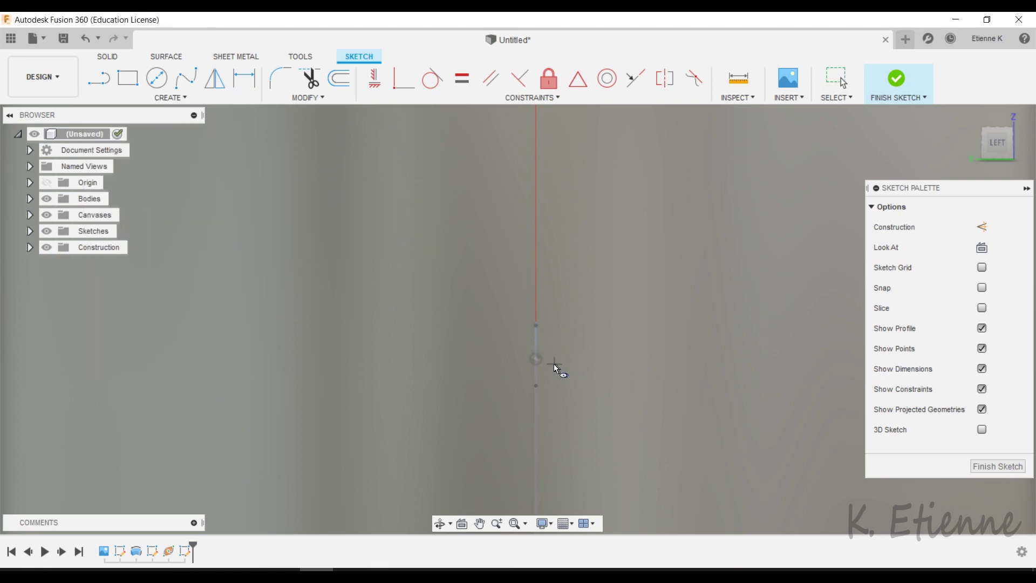
click(535, 359)
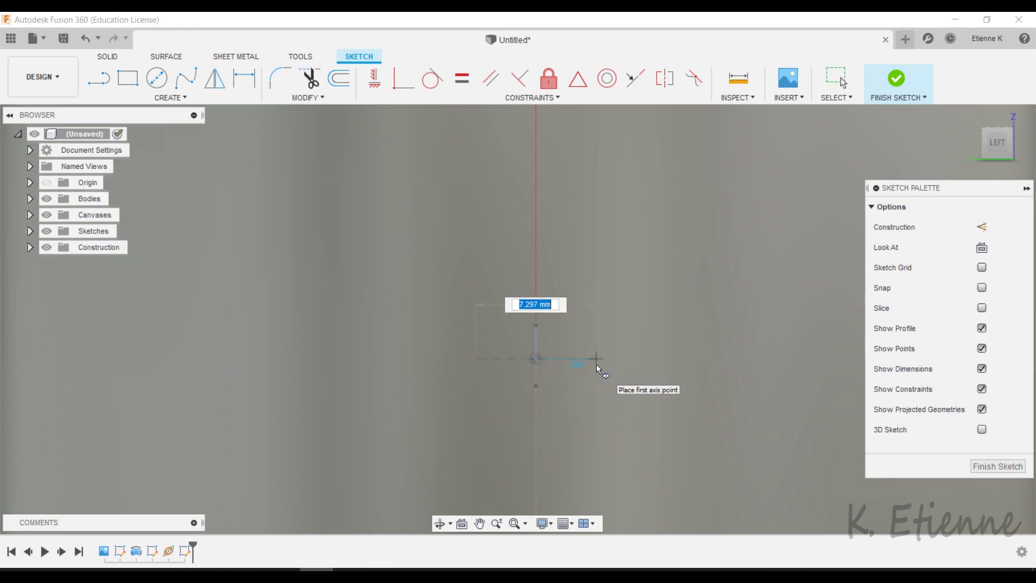
text(10)
key(Tab)
key(Return)
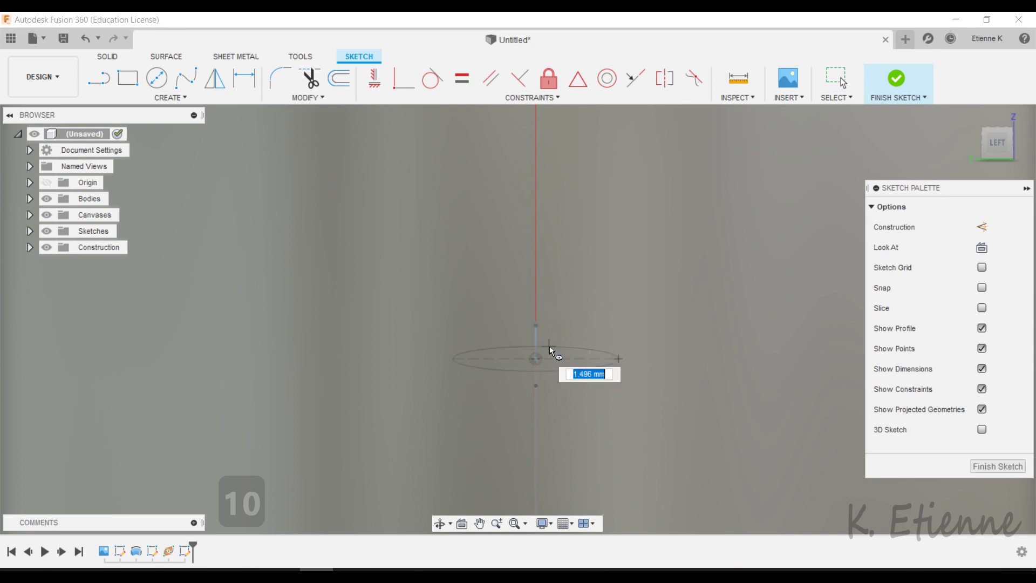
text(7)
key(Tab)
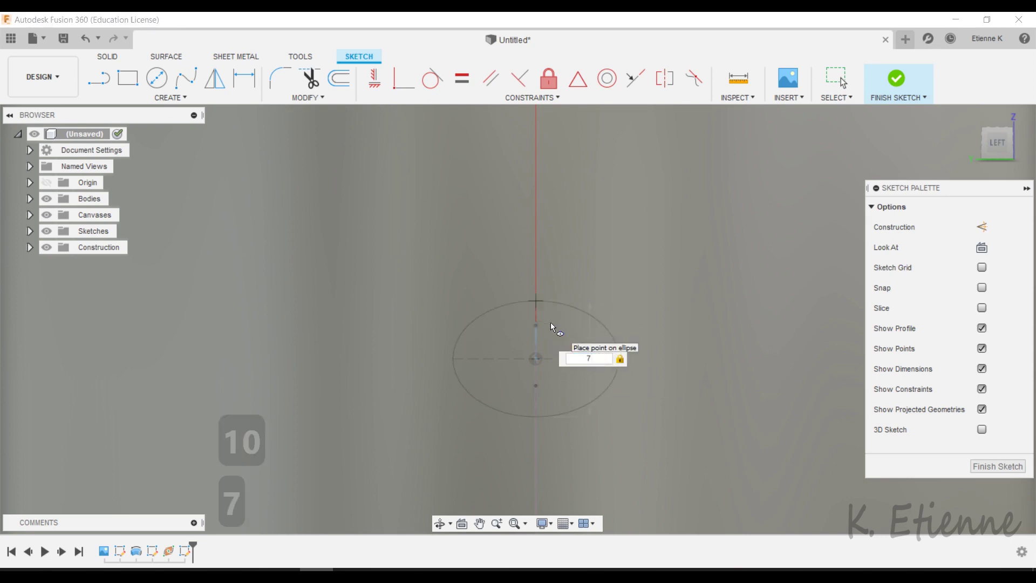
key(Return)
scroll(422, 345, down, 1)
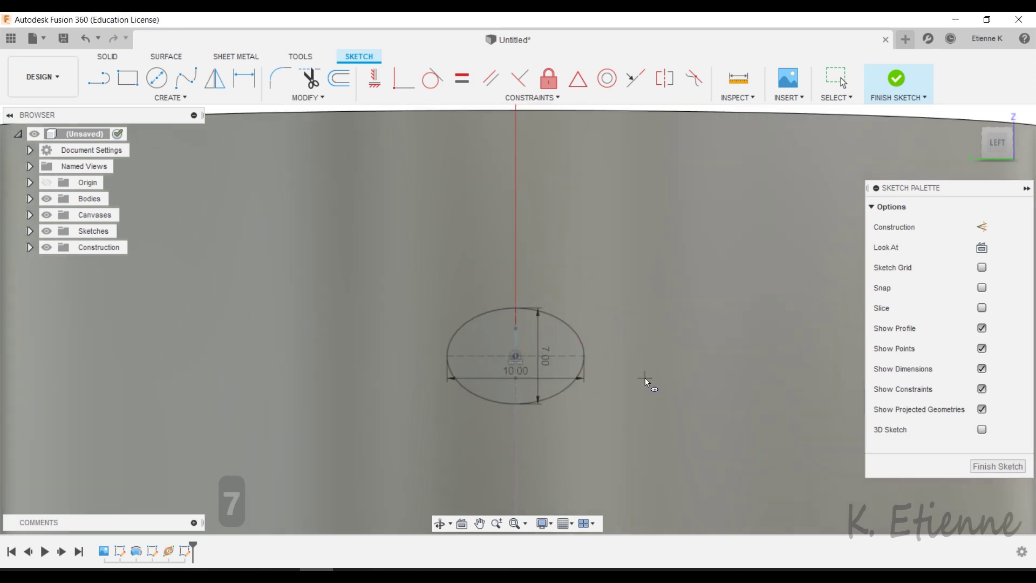
shift+middle_drag(645, 381, 606, 397)
click(974, 465)
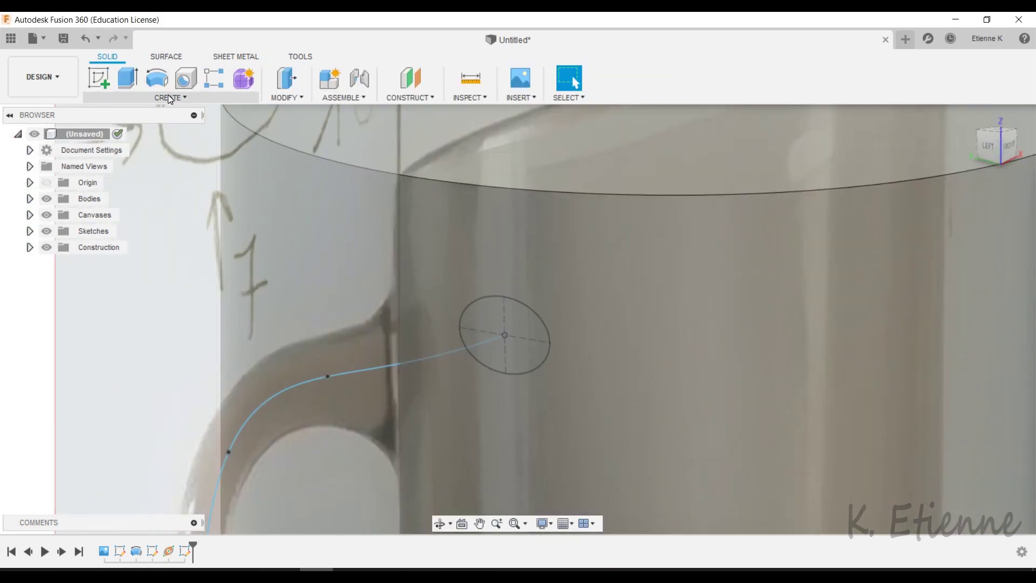
Sweep the ellipse profile along the full handle spline as a new body, with perpendicular orientation.
click(167, 96)
click(121, 211)
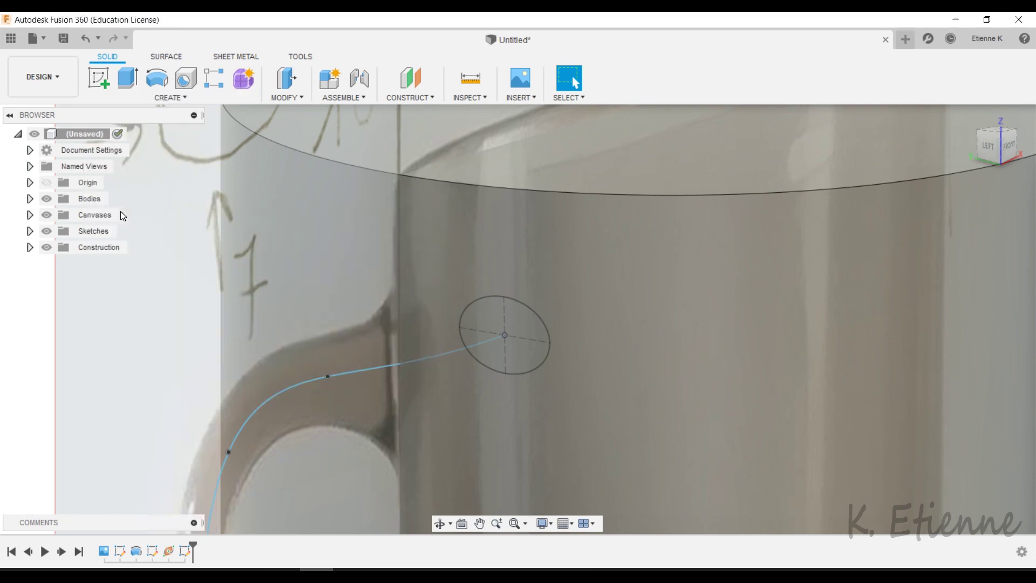
click(526, 357)
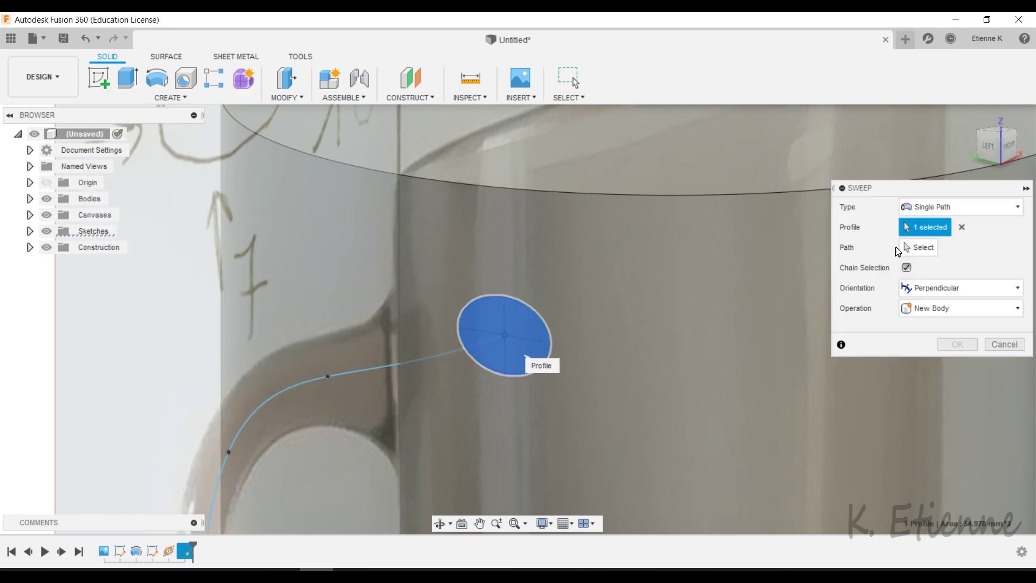
click(351, 371)
scroll(378, 310, down, 3)
scroll(399, 294, down, 4)
scroll(385, 470, up, 2)
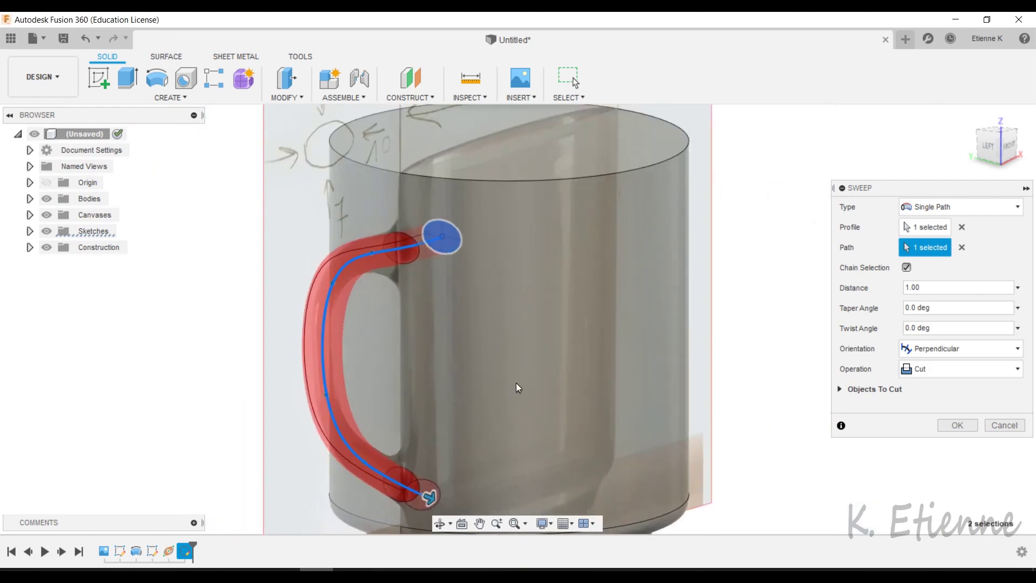
shift+middle_drag(516, 383, 458, 361)
scroll(464, 367, down, 2)
scroll(470, 372, up, 5)
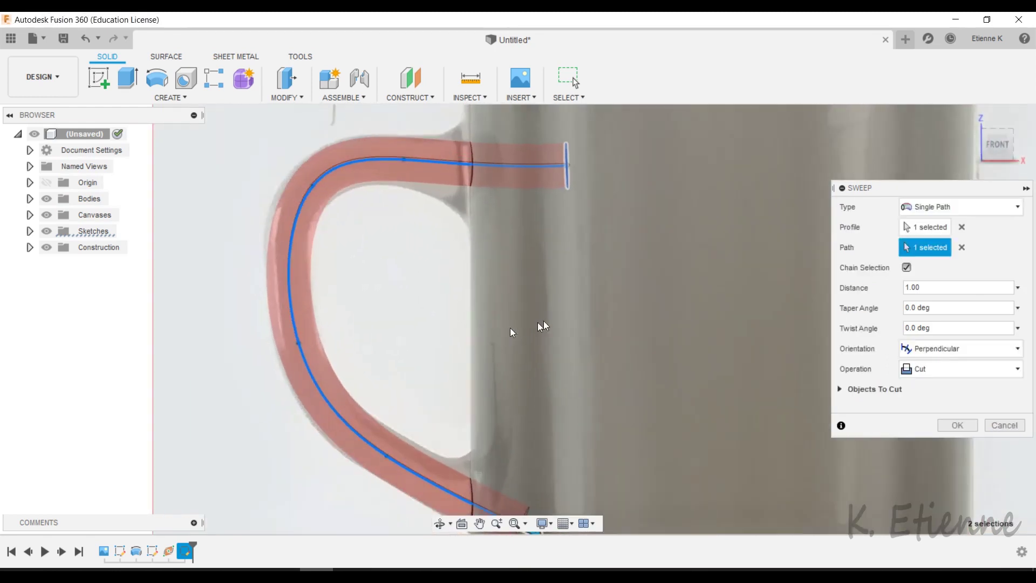
click(934, 371)
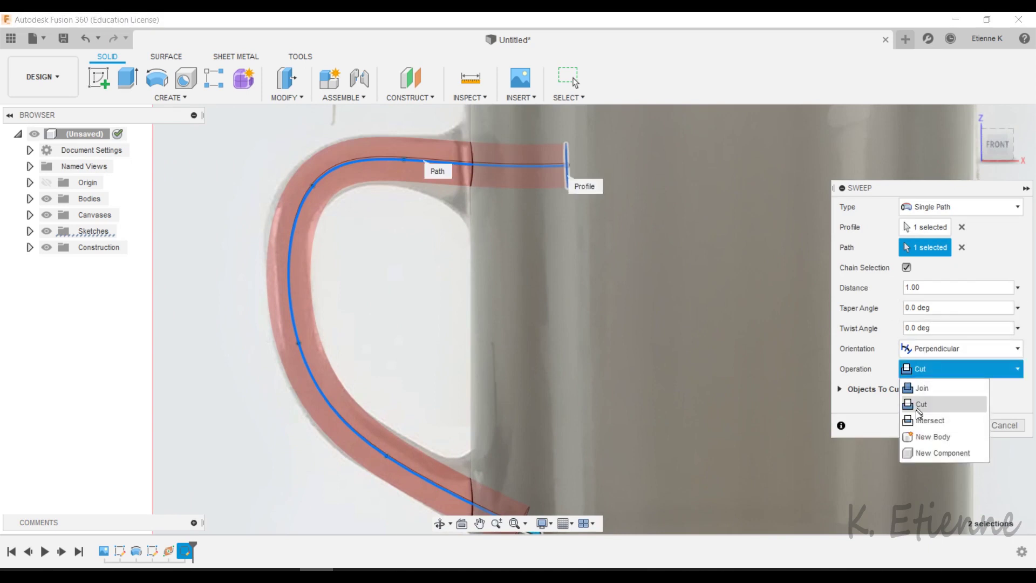
click(924, 437)
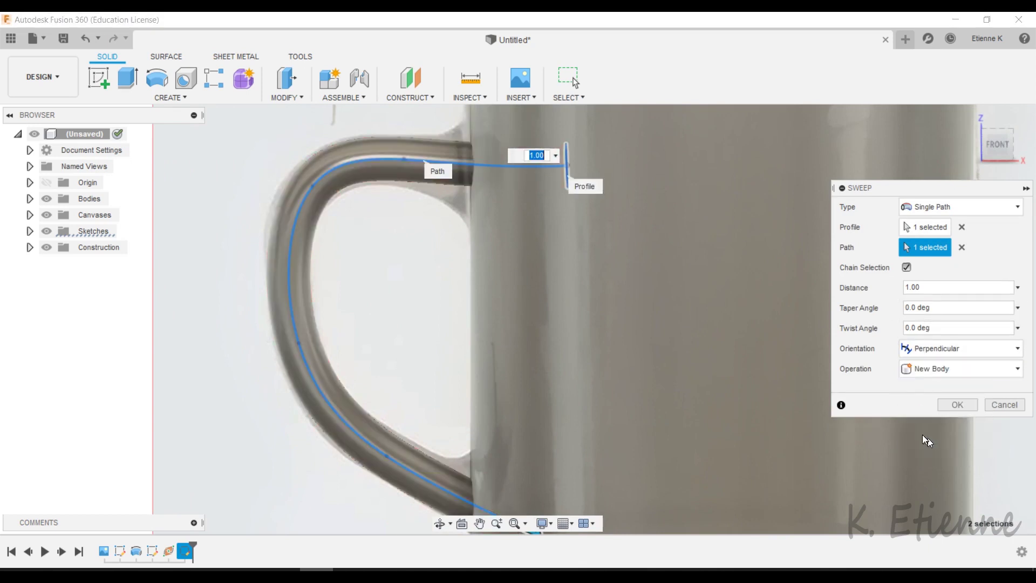
click(954, 406)
Hide the reference image canvas so only the mug's modelled bodies are shown.
scroll(777, 356, down, 4)
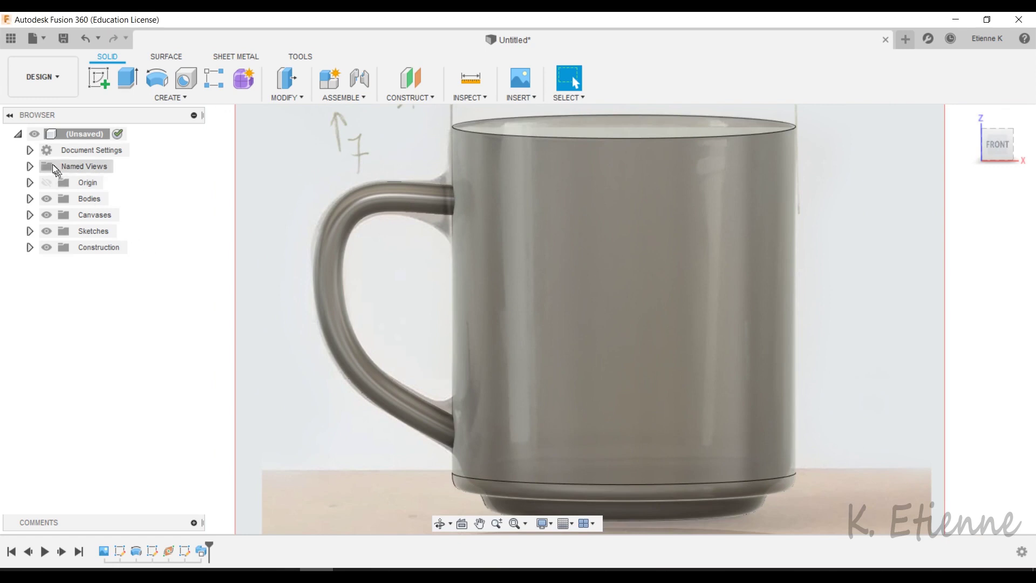
click(47, 215)
scroll(485, 351, down, 2)
shift+middle_drag(492, 284, 508, 298)
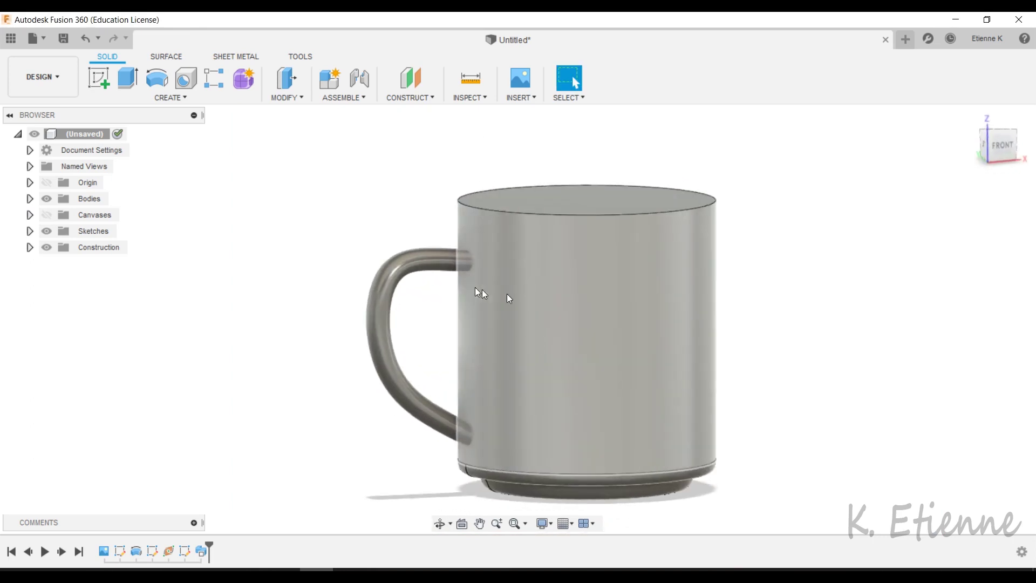
Cut the handle body with the mug's body using Combine, keeping the tool body.
click(30, 198)
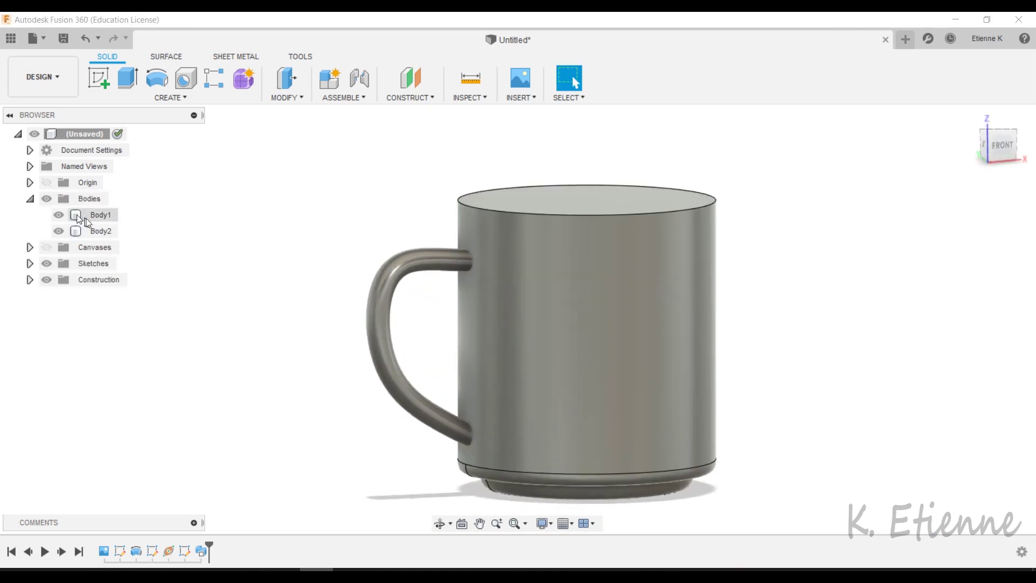
click(101, 231)
shift+click(102, 215)
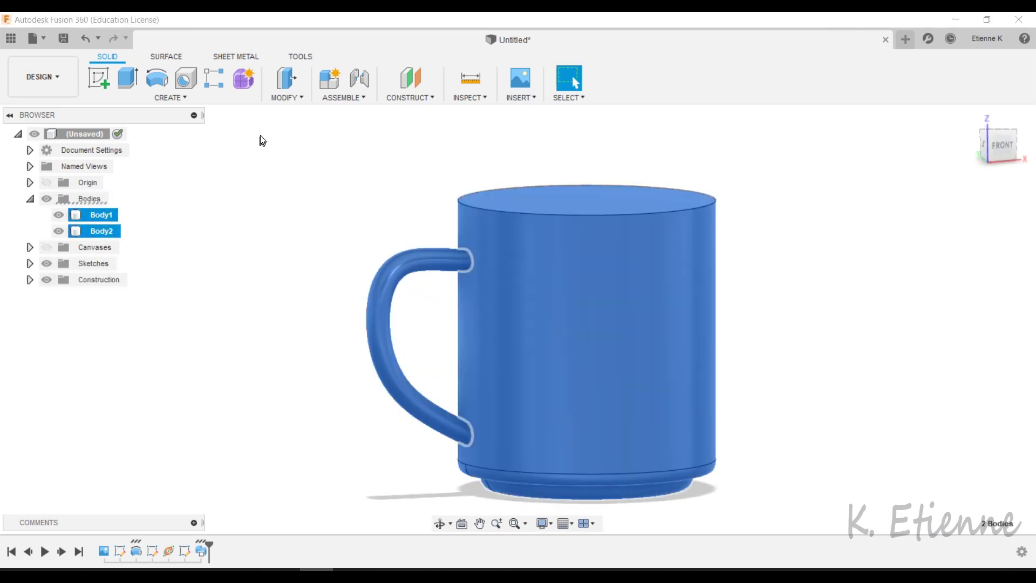
click(284, 98)
click(297, 210)
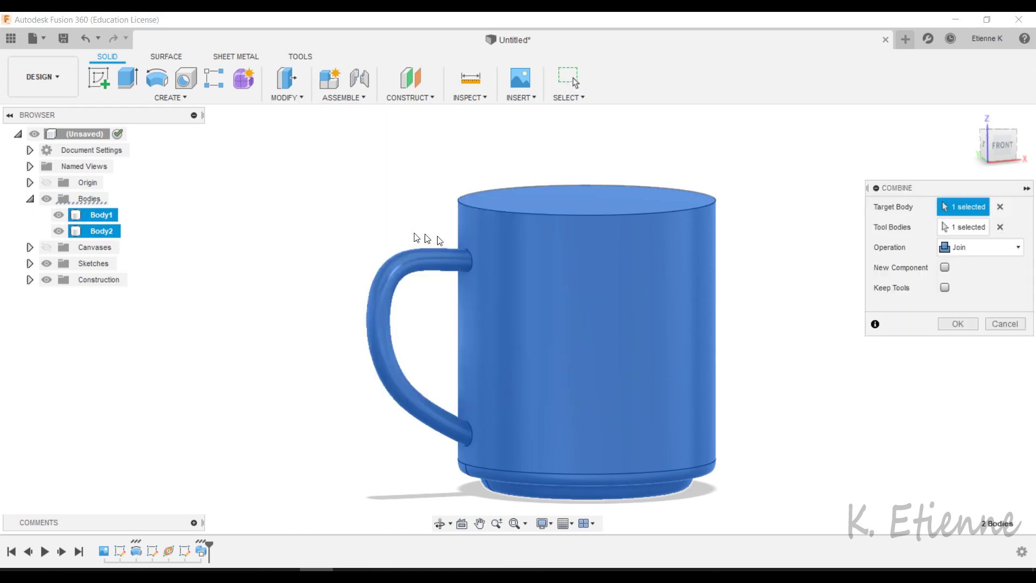
click(961, 248)
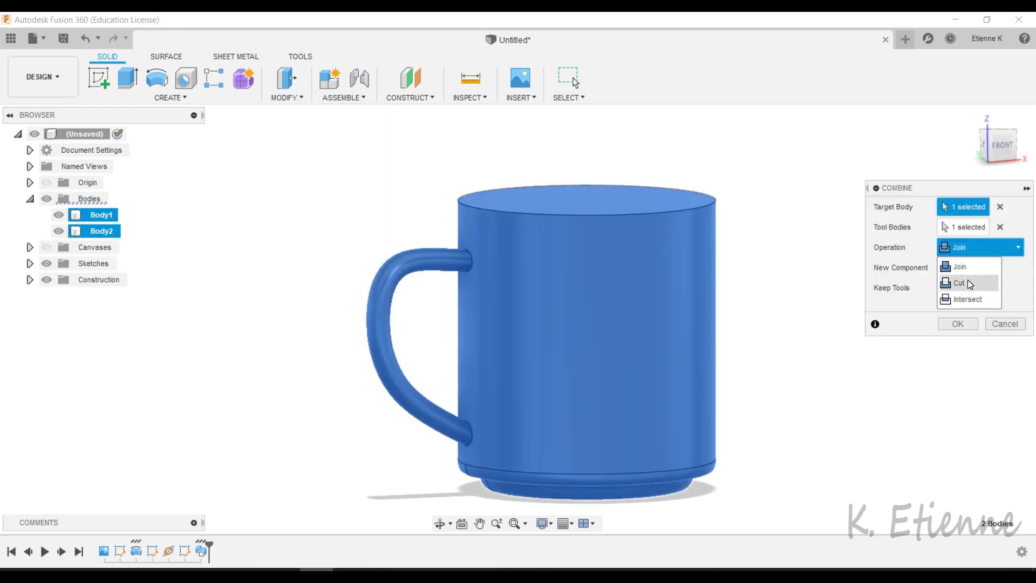
click(969, 283)
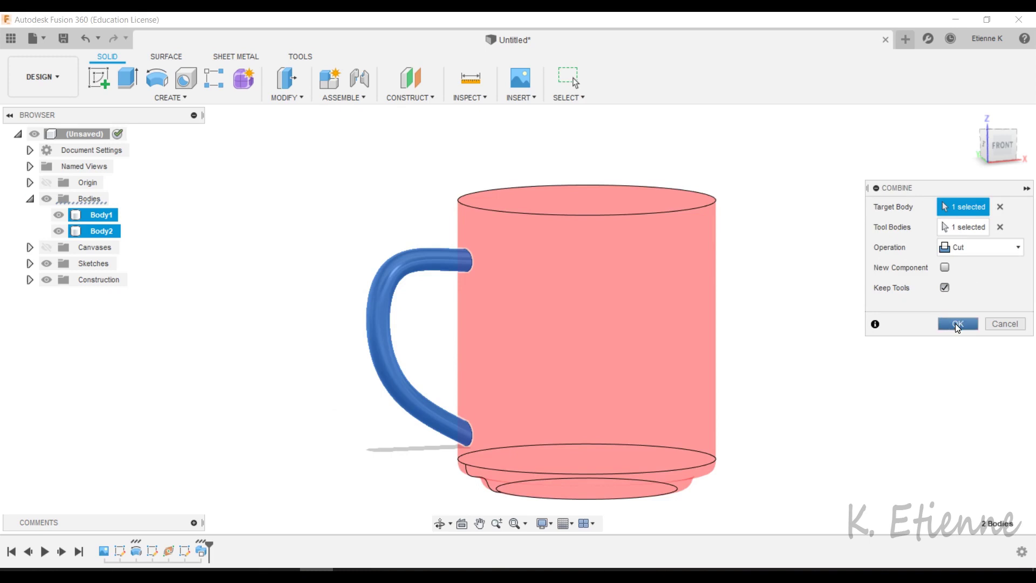
click(957, 325)
Shell the mug's body with a 3 mm inside thickness, removing its top face.
shift+middle_drag(655, 302, 516, 308)
click(237, 225)
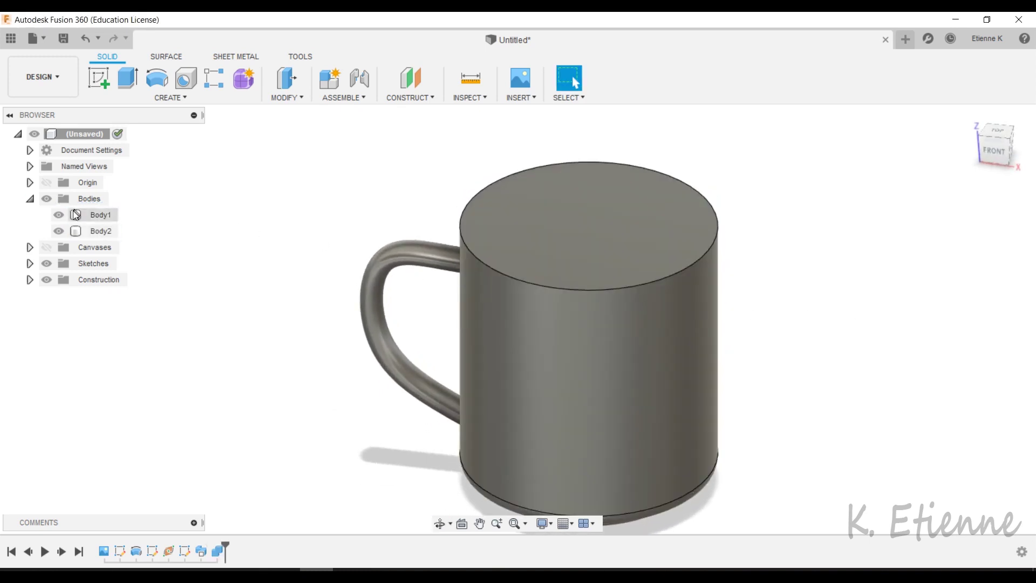
click(277, 99)
click(293, 168)
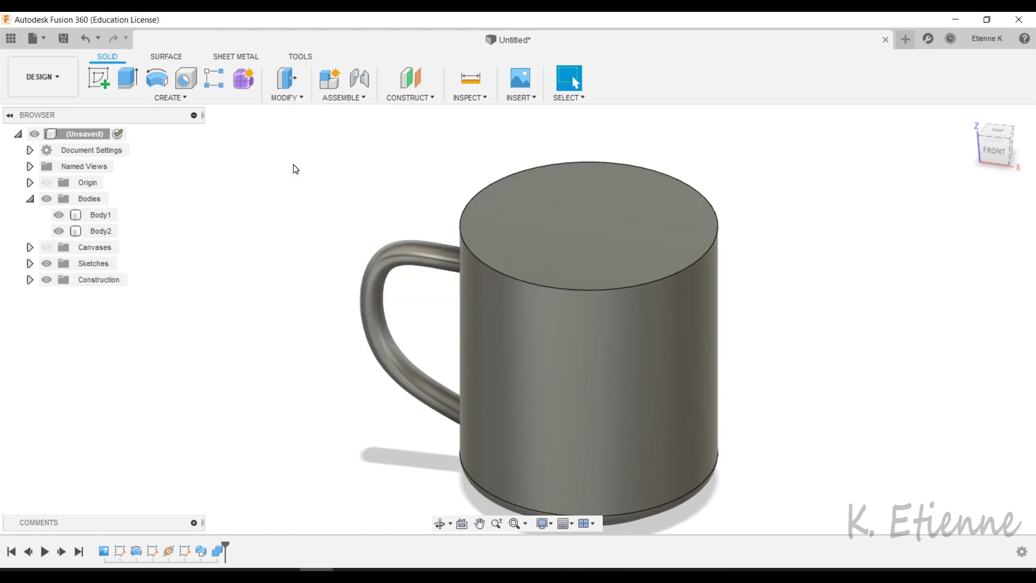
click(516, 219)
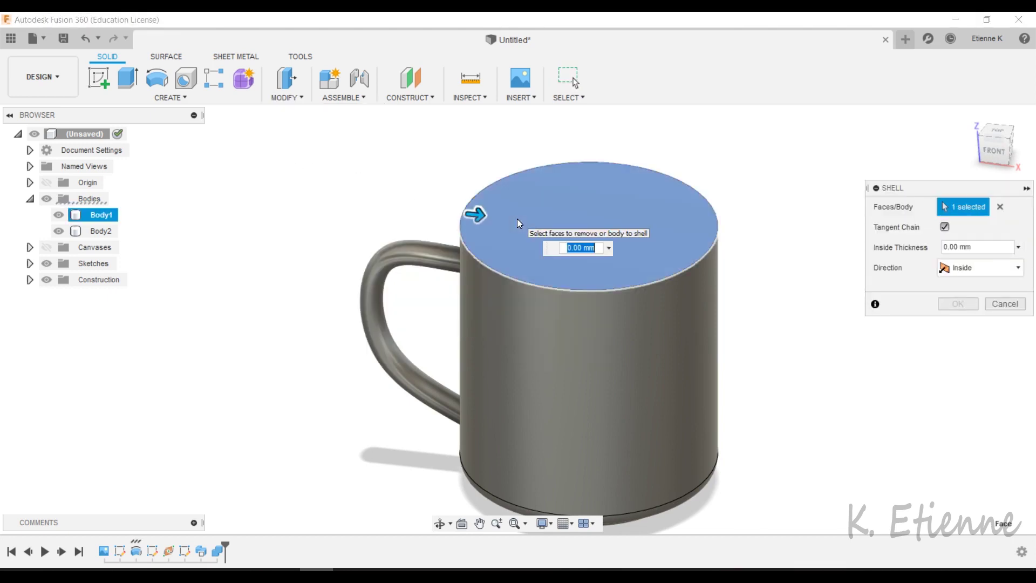
text(3)
key(Return)
click(517, 222)
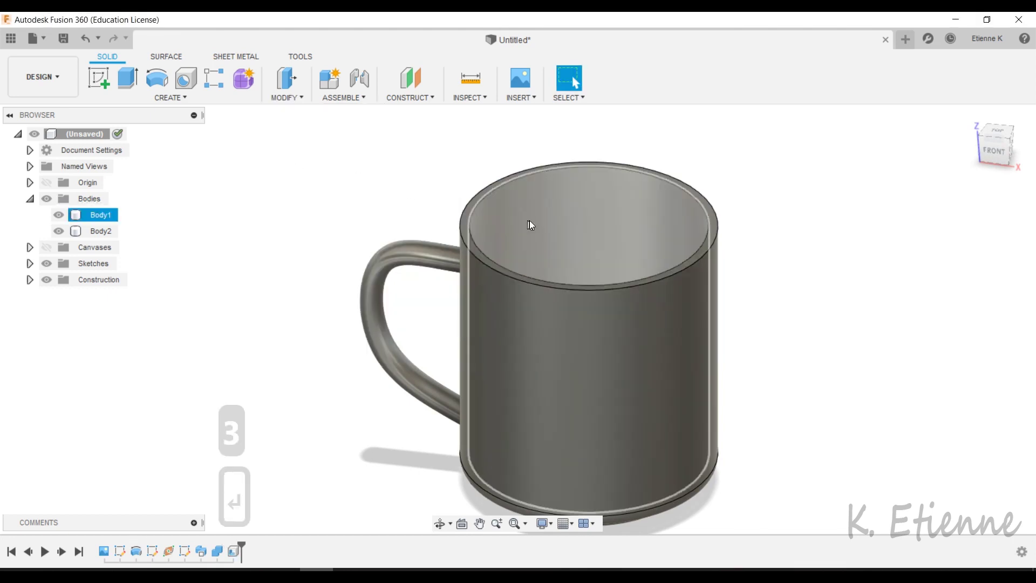
Fillet the inner and outer edges of the mug's rim with a 1.5 mm radius.
scroll(696, 195, up, 5)
scroll(471, 165, down, 5)
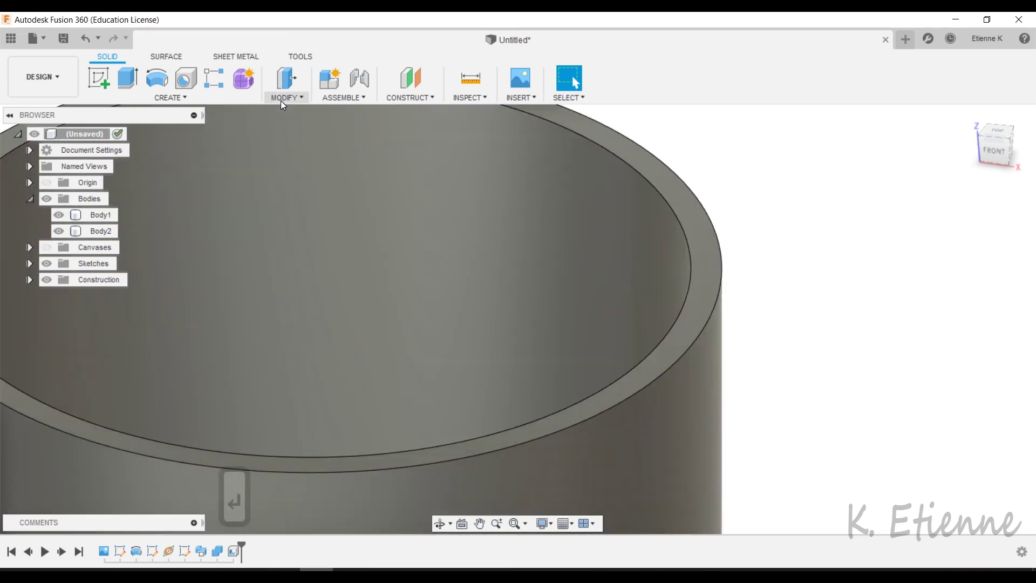
click(282, 97)
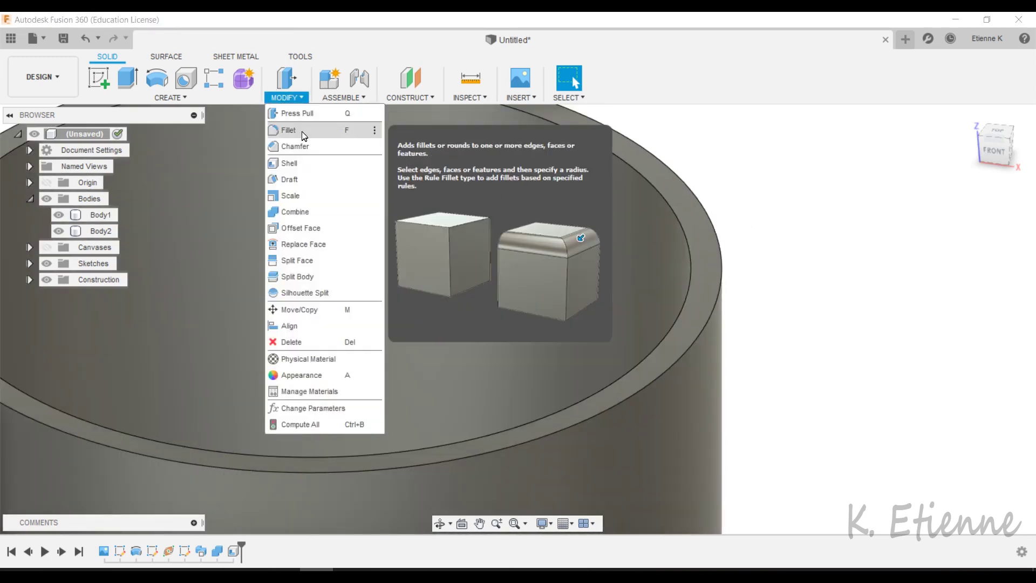
click(298, 129)
click(689, 236)
click(704, 236)
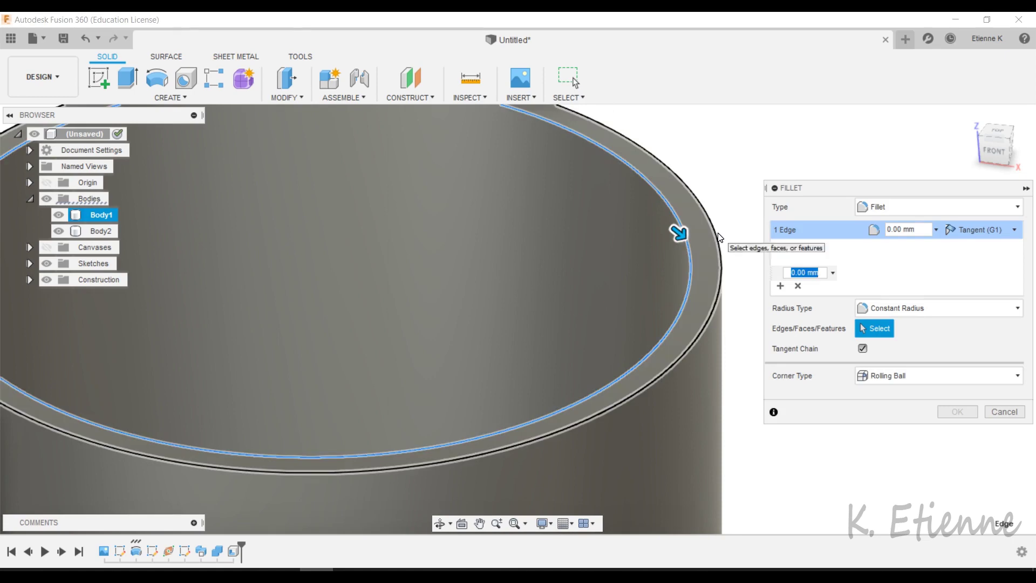
text(1.5)
scroll(688, 219, down, 2)
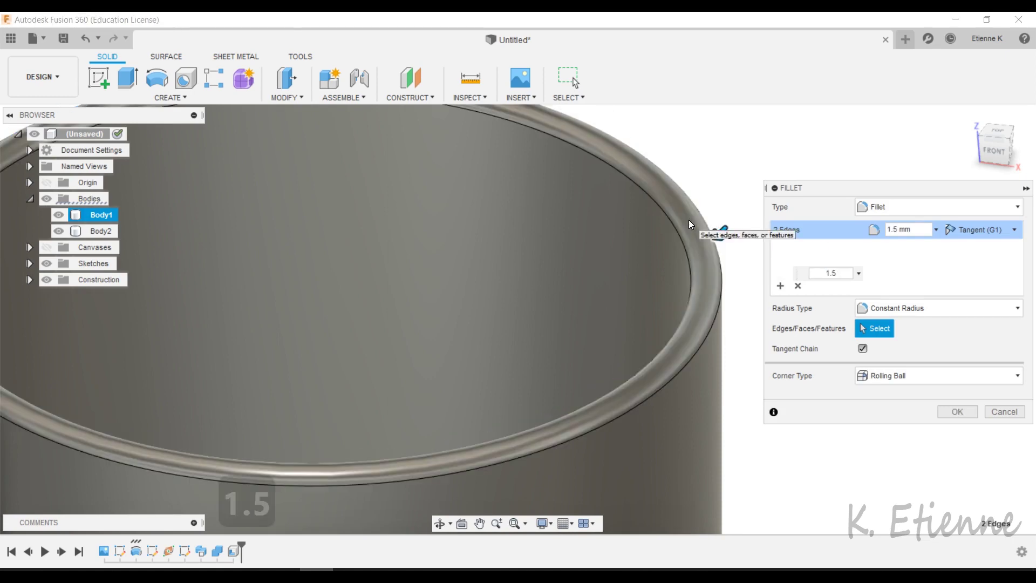
key(Return)
Join the handle and the shelled mug into one body with Combine, without keeping the tools.
scroll(681, 209, down, 5)
mouse_move(590, 191)
shift+middle_down()
mouse_move(566, 229)
mouse_move(536, 241)
mouse_move(642, 167)
mouse_move(674, 120)
mouse_move(593, 186)
shift+middle_up()
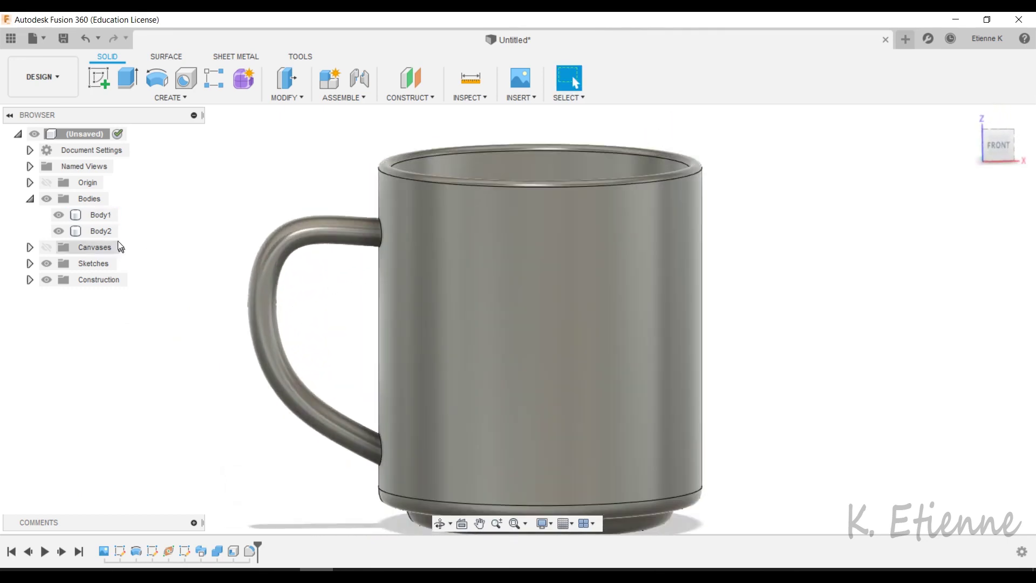
click(101, 231)
shift+click(101, 215)
click(286, 97)
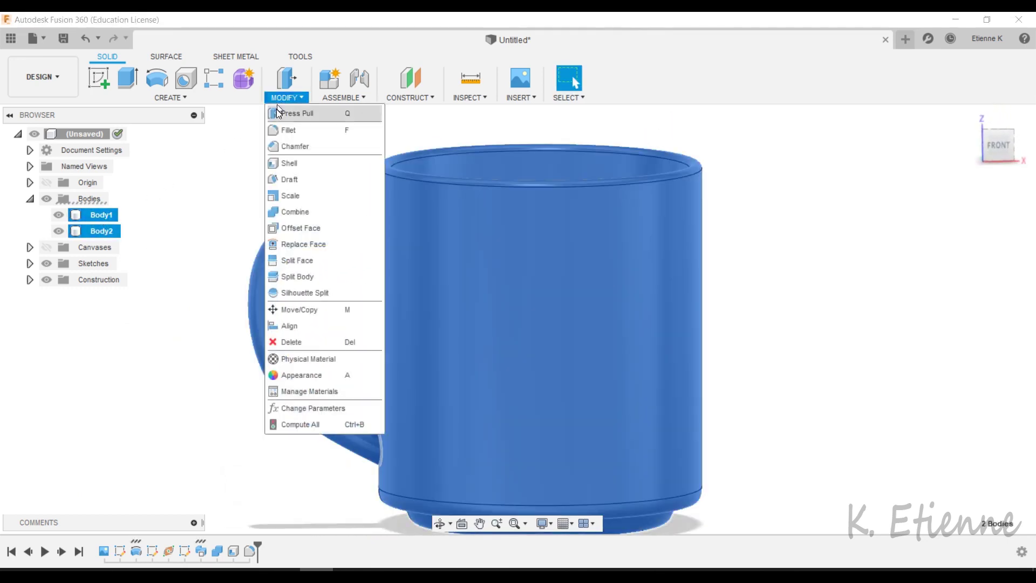
click(302, 210)
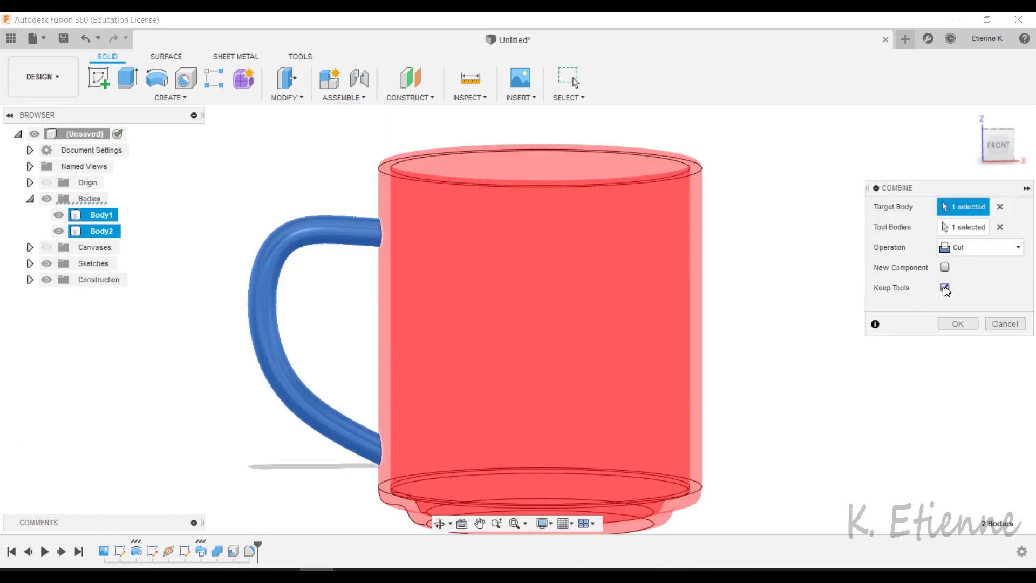
click(979, 247)
click(966, 263)
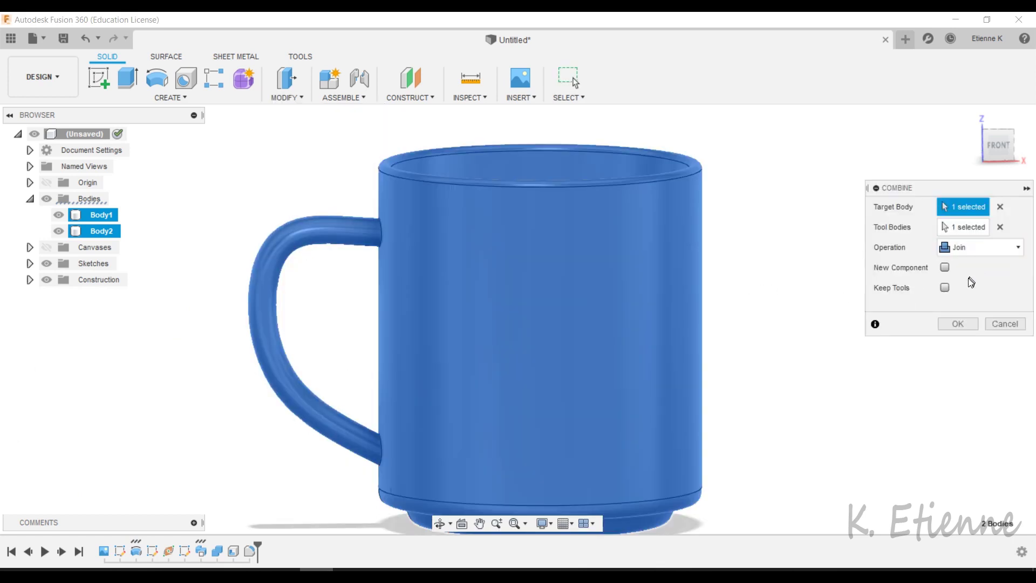
click(956, 322)
Fillet the two edges where the handle meets the mug's outer wall with a 4 mm radius.
mouse_move(508, 241)
shift+middle_down()
mouse_move(512, 292)
mouse_move(500, 251)
shift+middle_up()
scroll(497, 247, up, 1)
click(286, 92)
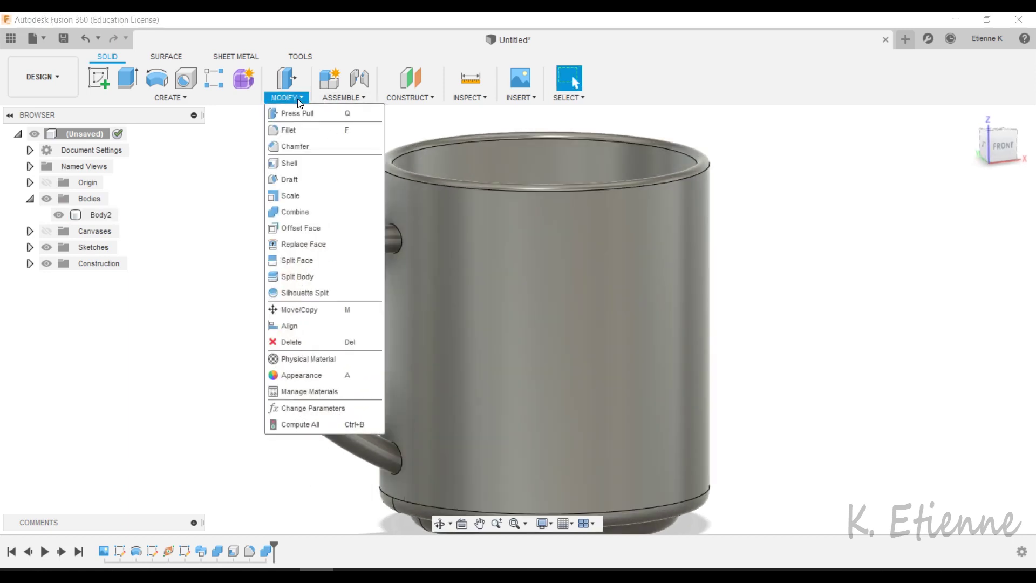
click(300, 129)
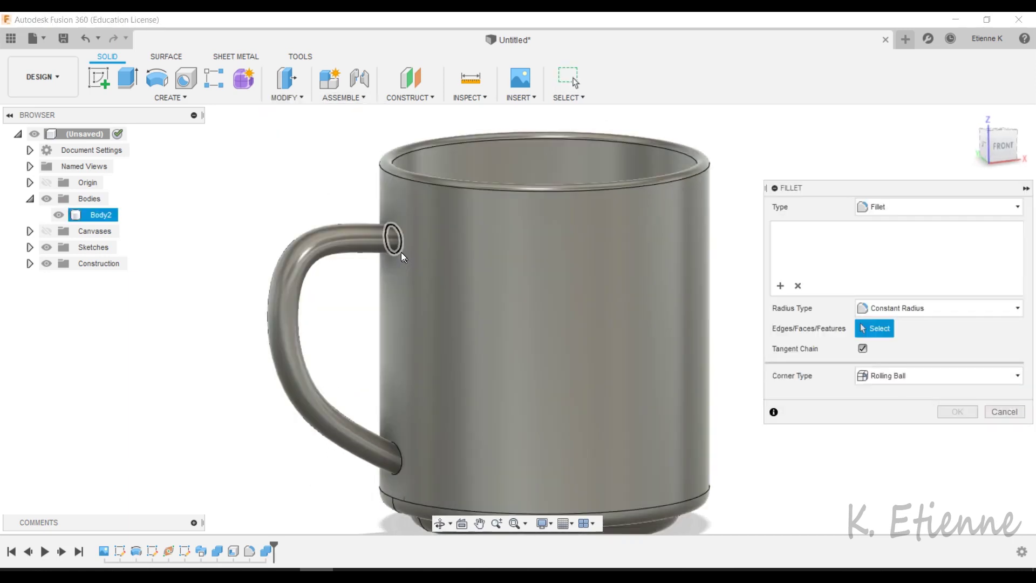
click(399, 247)
click(394, 454)
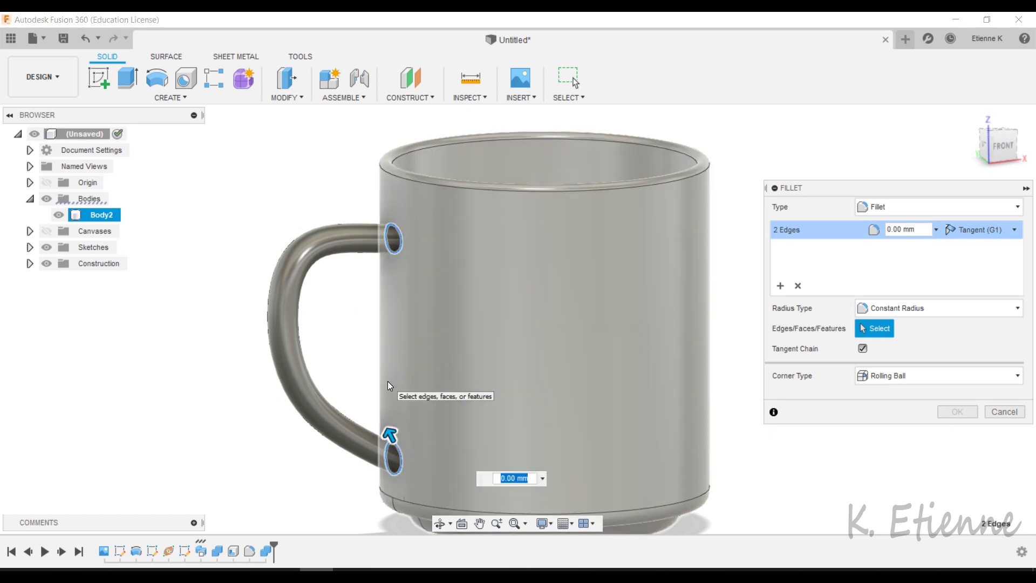
text(4)
scroll(380, 376, down, 1)
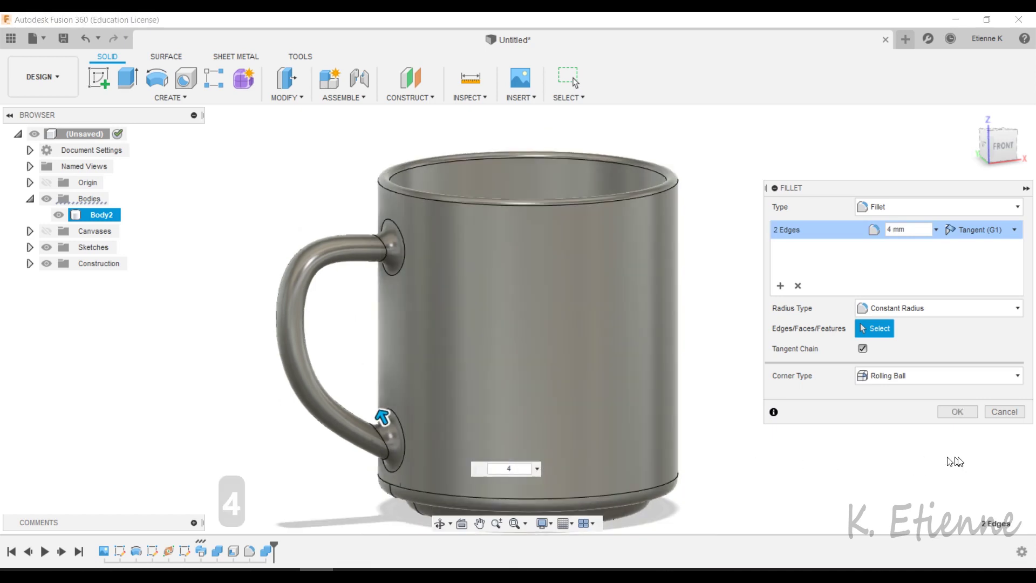
click(957, 411)
shift+middle_drag(658, 386, 542, 370)
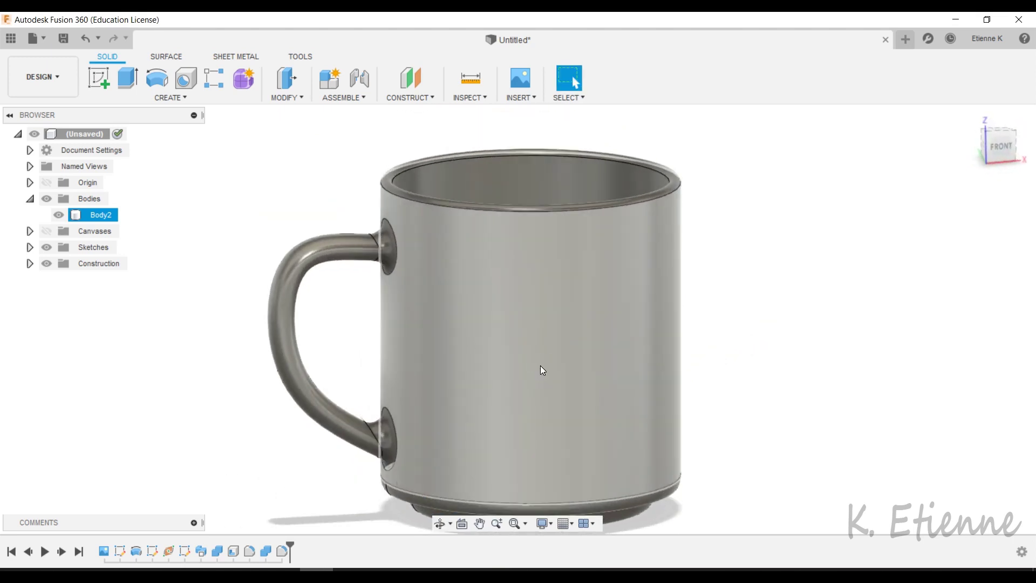
Switch to the Render workspace and collapse the rendering gallery.
click(54, 77)
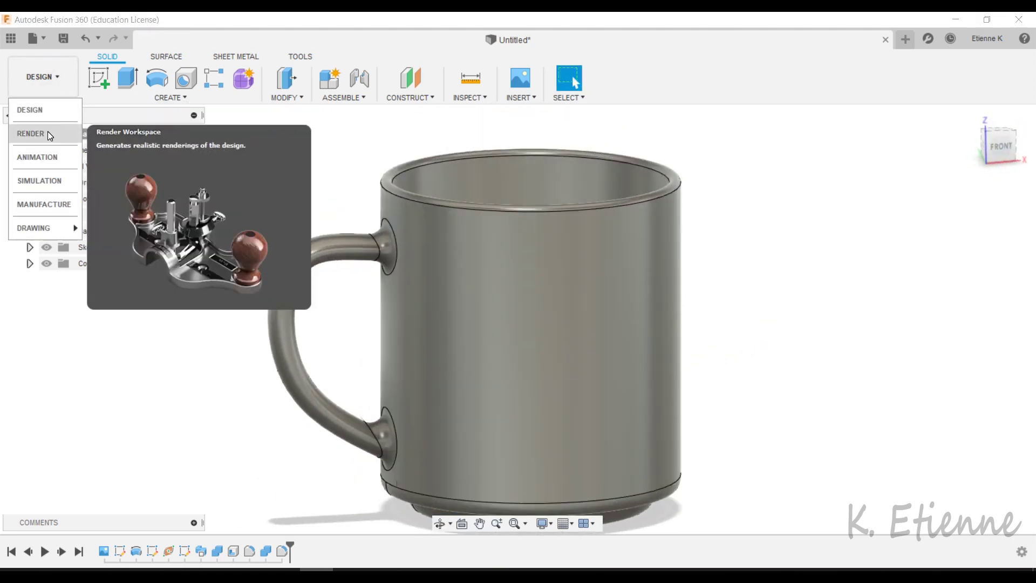
click(32, 133)
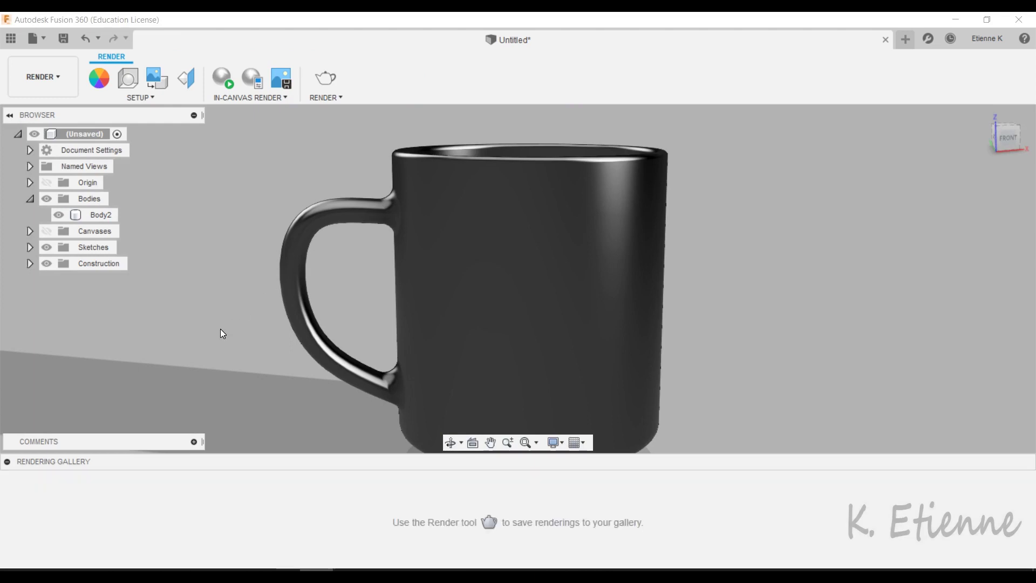
click(8, 461)
click(484, 456)
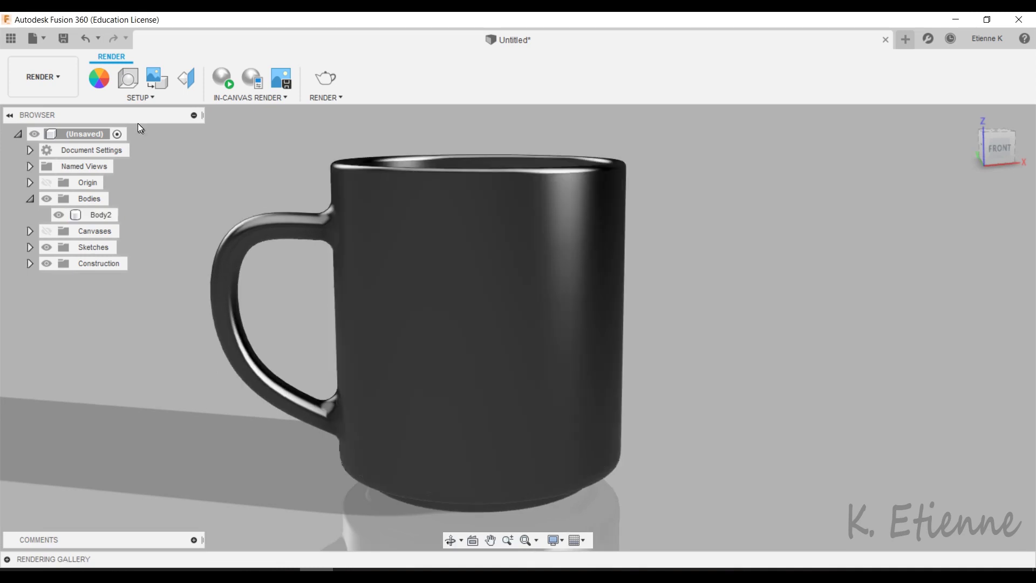
Replace the design's existing appearance with Glass - Heavy Color from the Glass Color Density library.
click(98, 78)
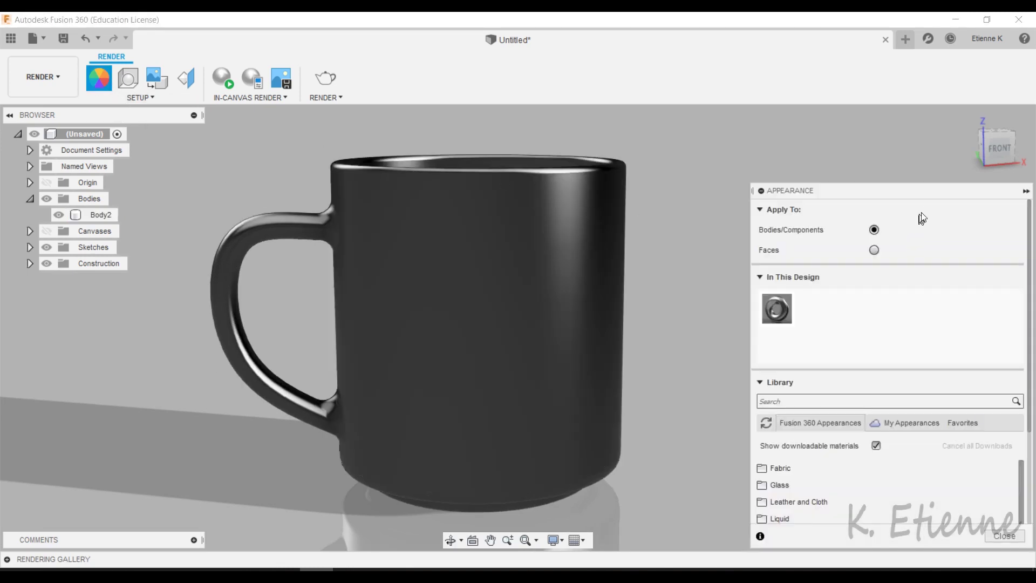
drag(930, 196, 877, 135)
scroll(782, 334, down, 1)
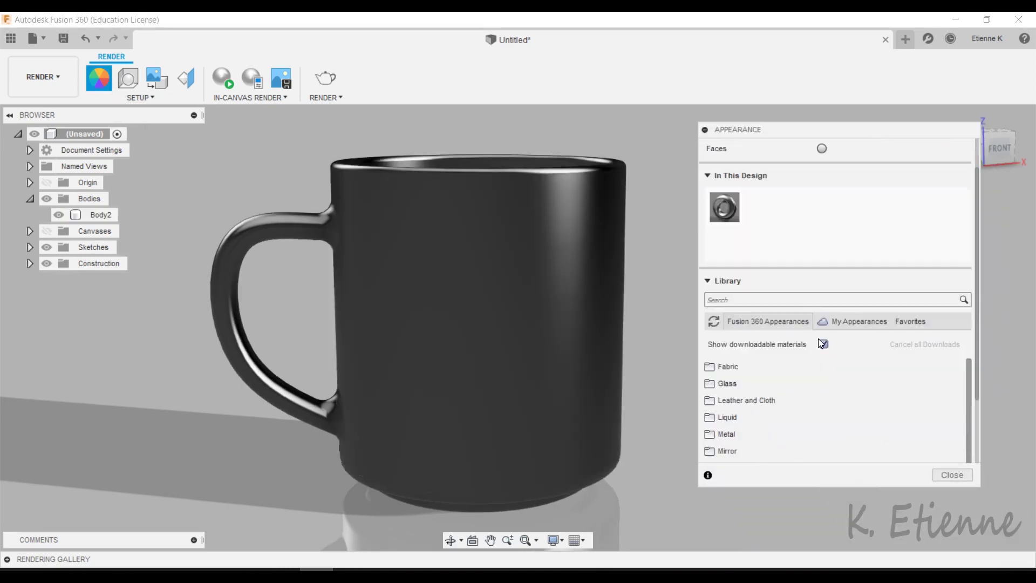
click(709, 384)
click(719, 400)
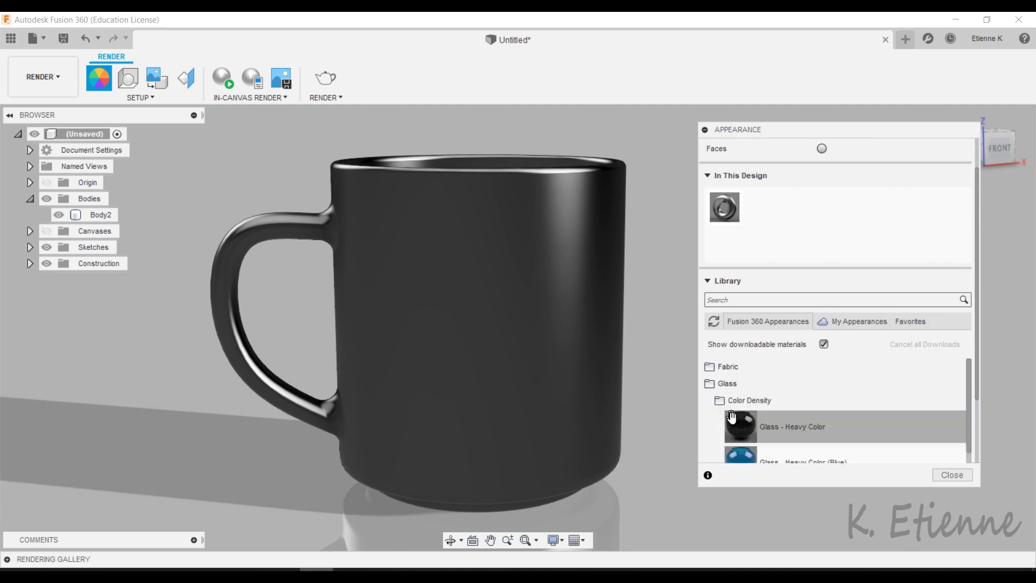
drag(740, 426, 729, 215)
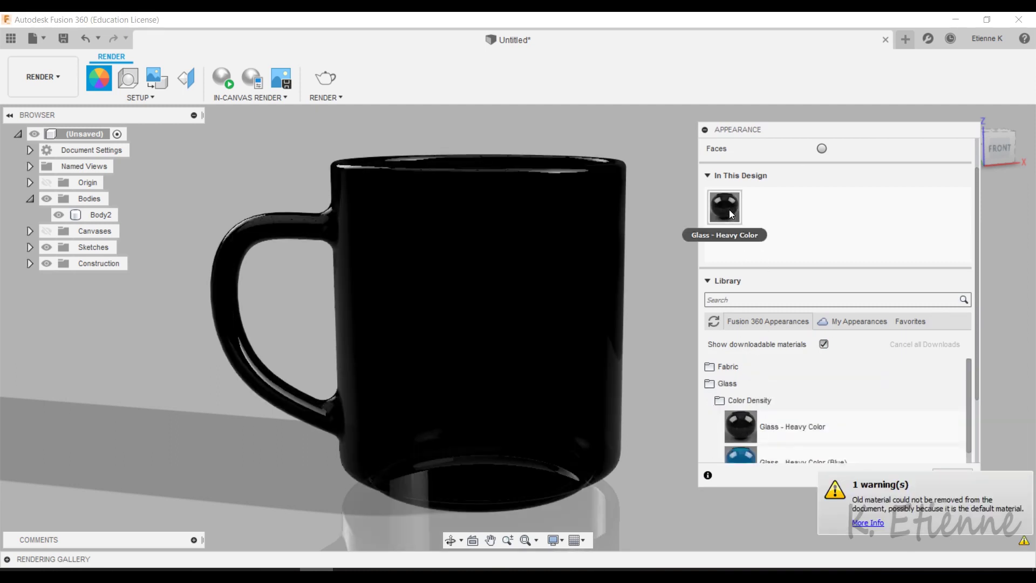
Change the Glass - Heavy Color appearance to a brown tint with RGB 167, 126, 90 and close the appearance settings.
right_click(731, 215)
click(749, 222)
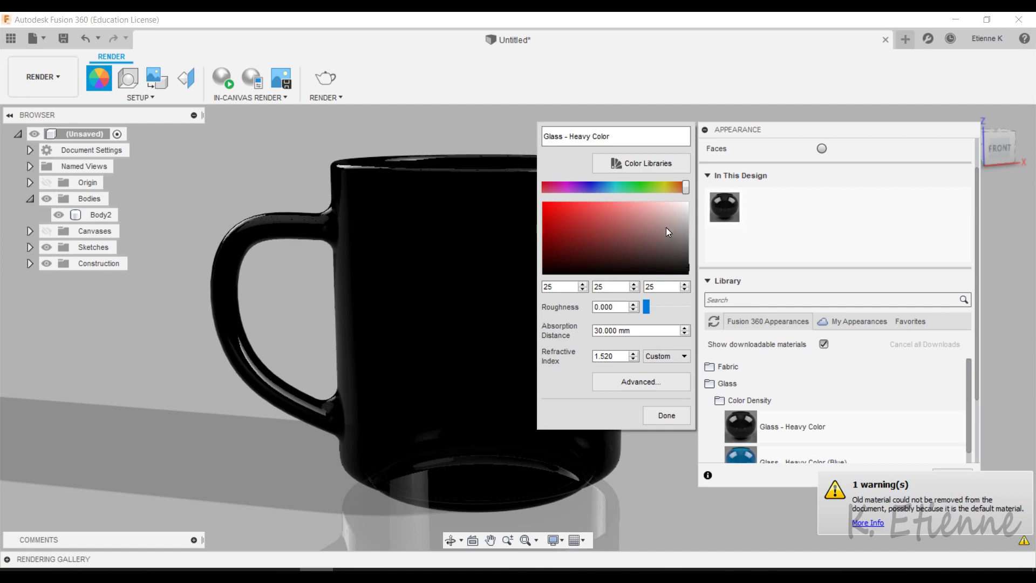
drag(663, 215, 625, 236)
drag(685, 188, 677, 190)
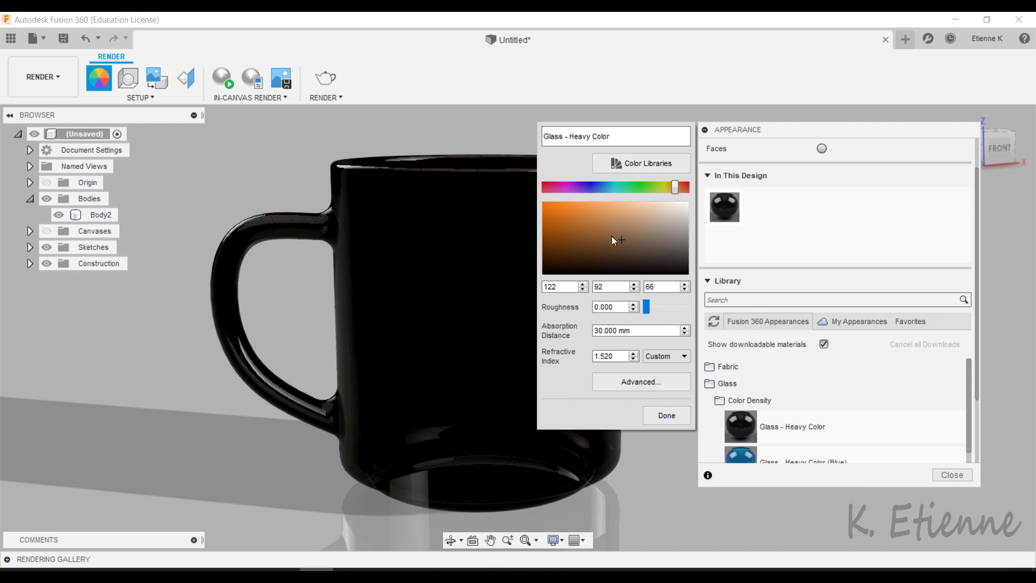
drag(610, 237, 620, 226)
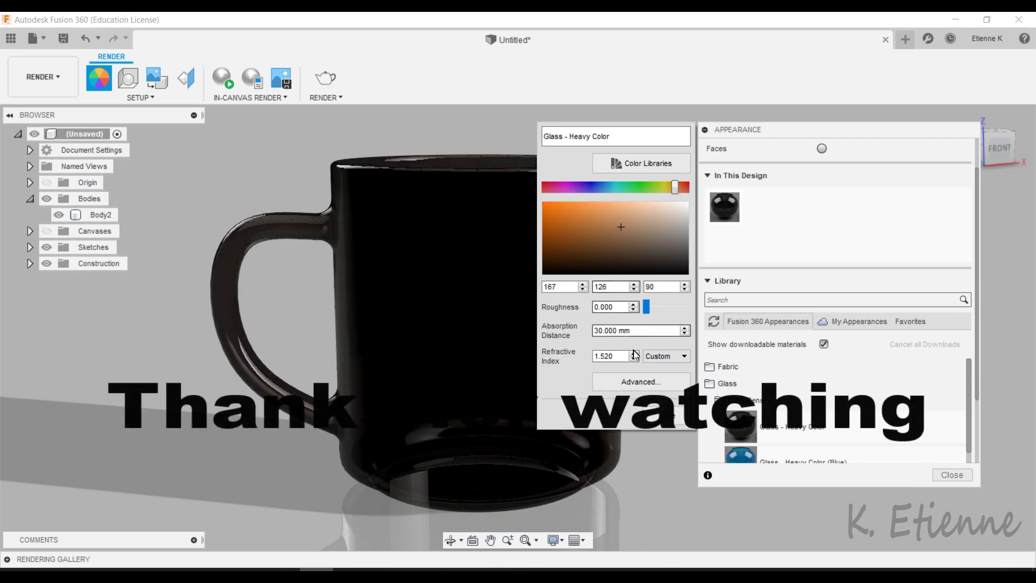
click(659, 415)
click(961, 475)
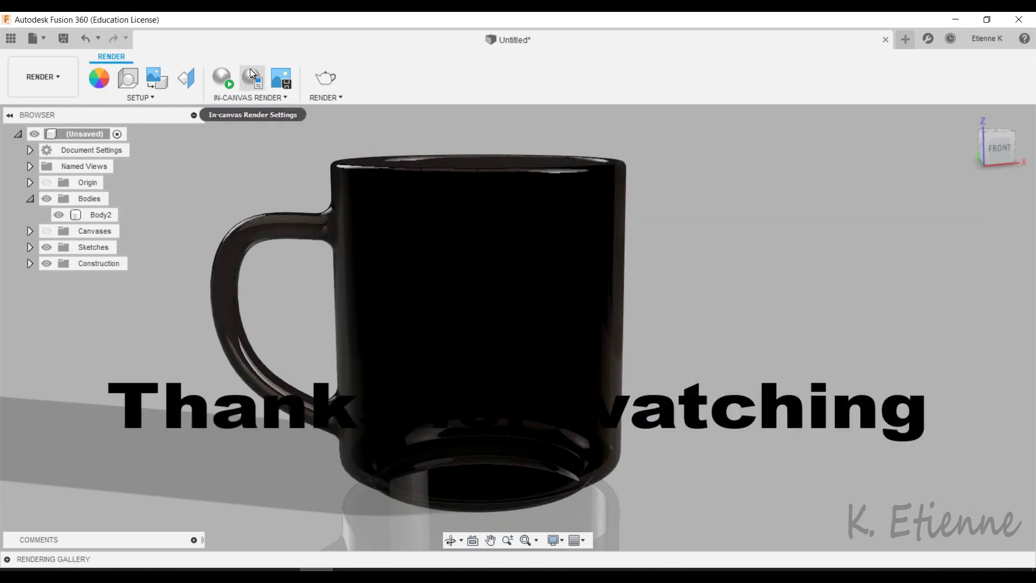
Start an in-canvas render of the mug and show it from slightly above.
click(223, 78)
shift+middle_drag(654, 285, 735, 305)
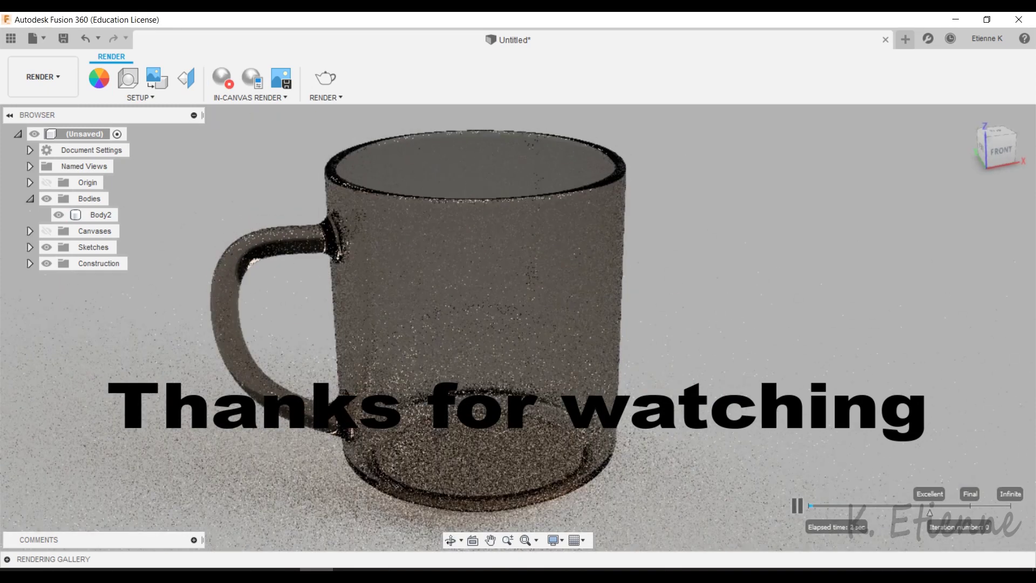